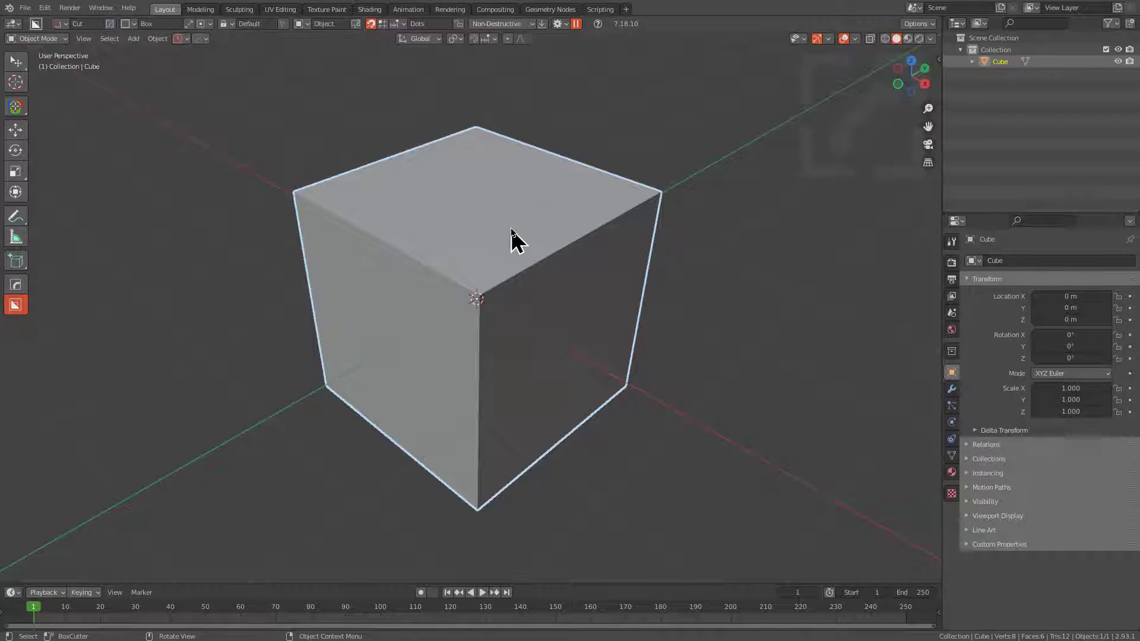
Convert the default cube into a sphere with HOps SphereCast and view it from the front.
scroll(508, 229, "up", 1)
key("q")
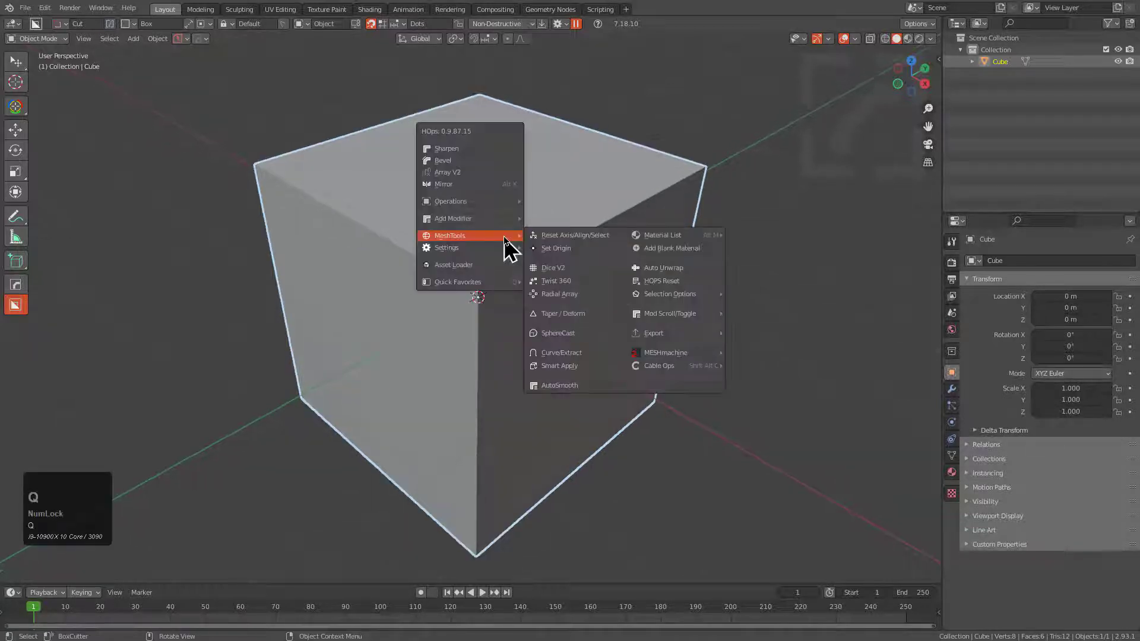
left_click(570, 335)
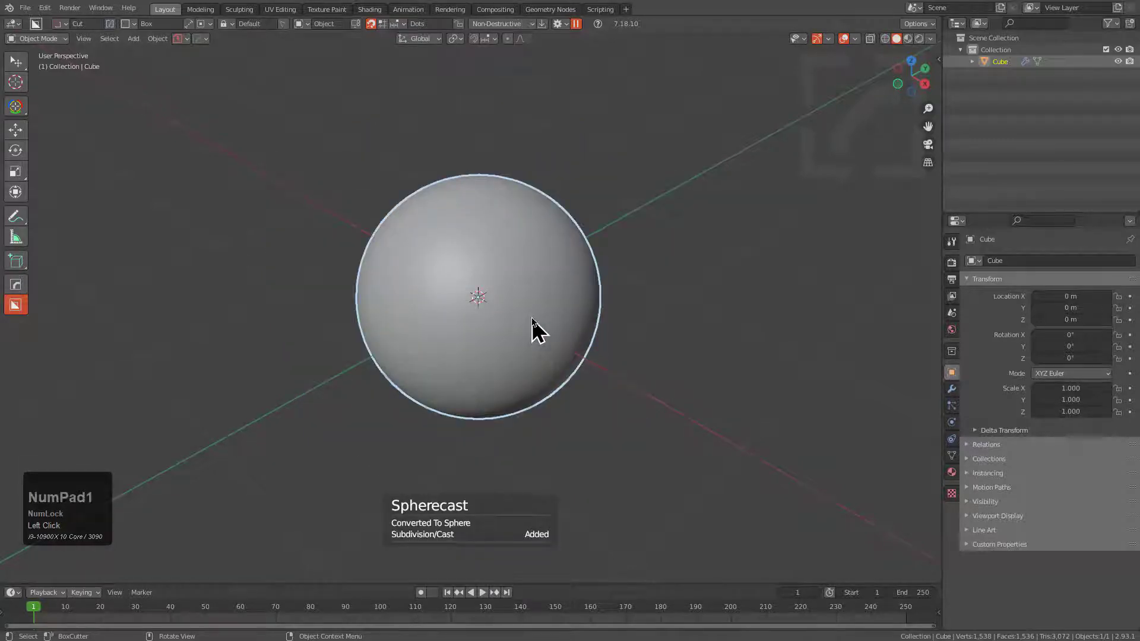
key("KP_5")
Draw a freeform Ngon cutter shape across the sphere from the Box Helper.
key("d")
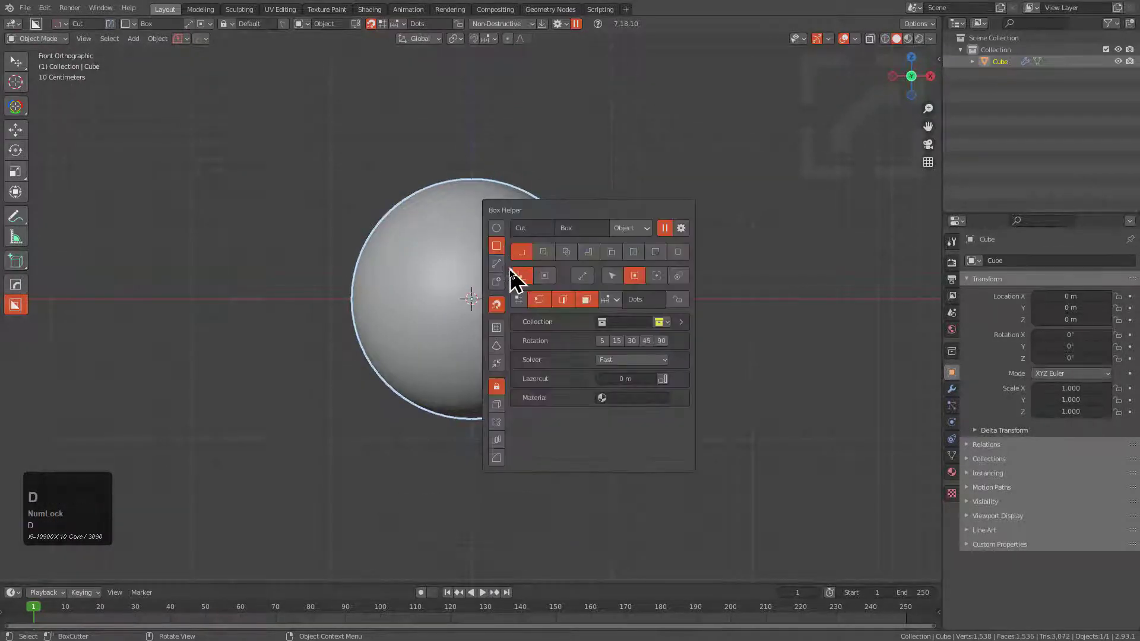
left_click(497, 263)
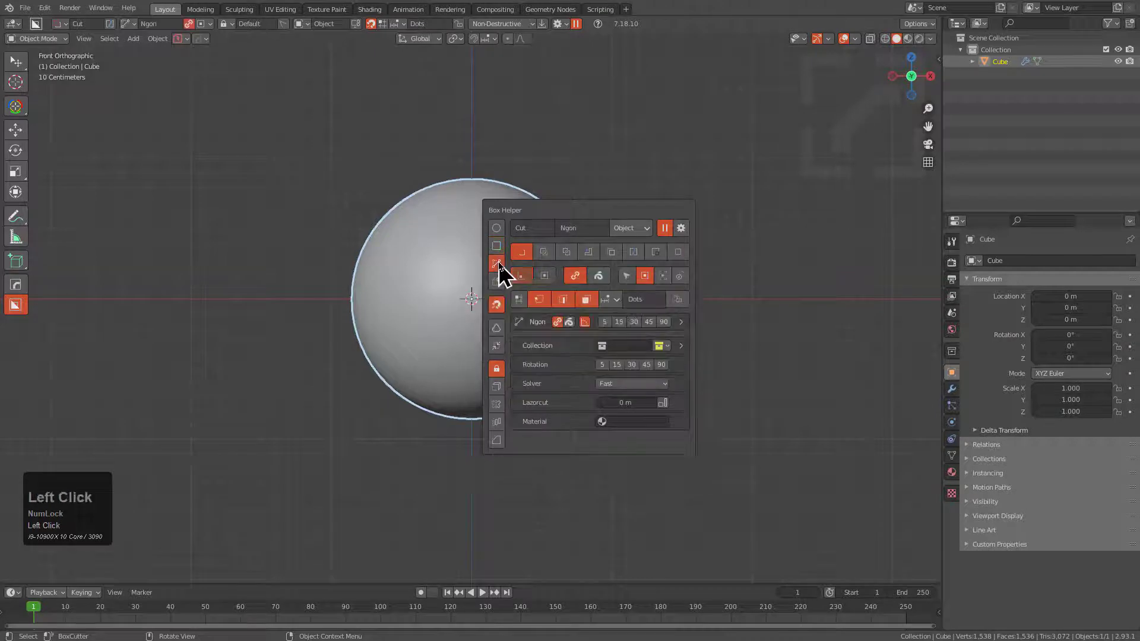
mouse_move(453, 443)
left_mouse_down()
mouse_move(401, 276)
mouse_move(411, 288)
left_mouse_up()
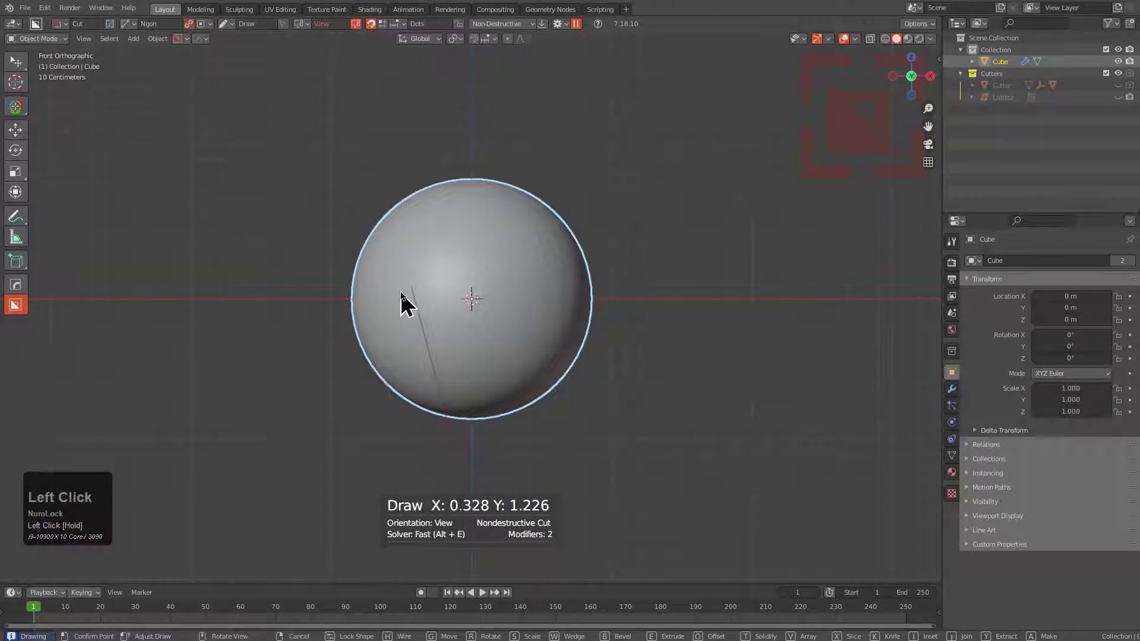
left_click(495, 146)
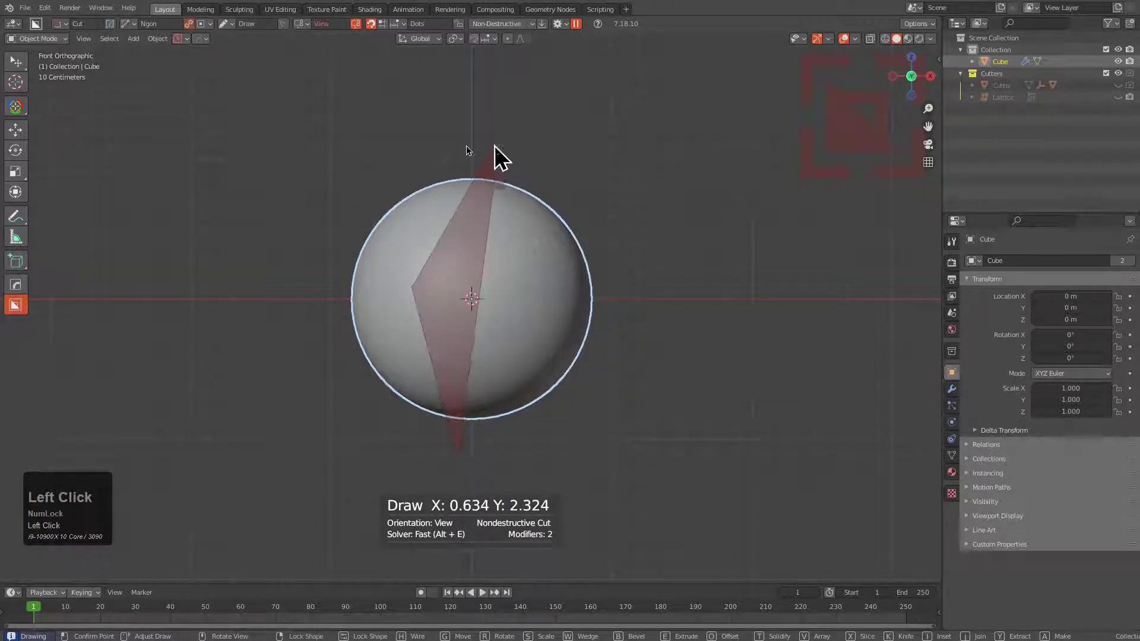
left_click(244, 142)
double_click(245, 466)
Switch the cut to a bevelled inset and confirm the seam-like groove on the sphere.
middle_click_drag(333, 269, 557, 319)
scroll(569, 327, "up", 2)
key("i")
key("b")
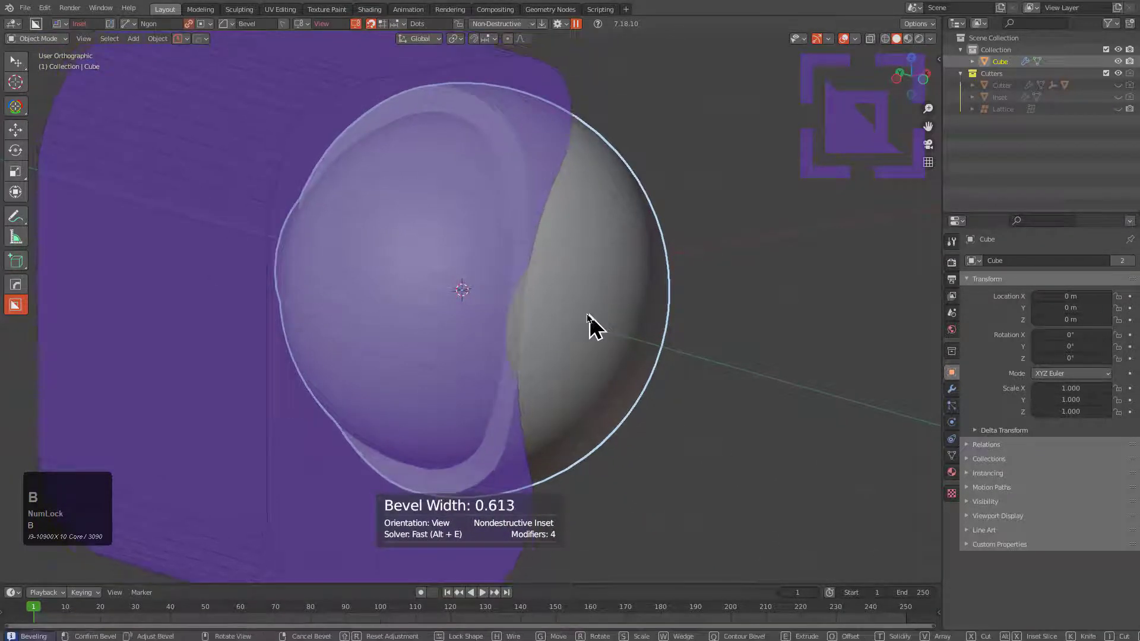
left_click(497, 290)
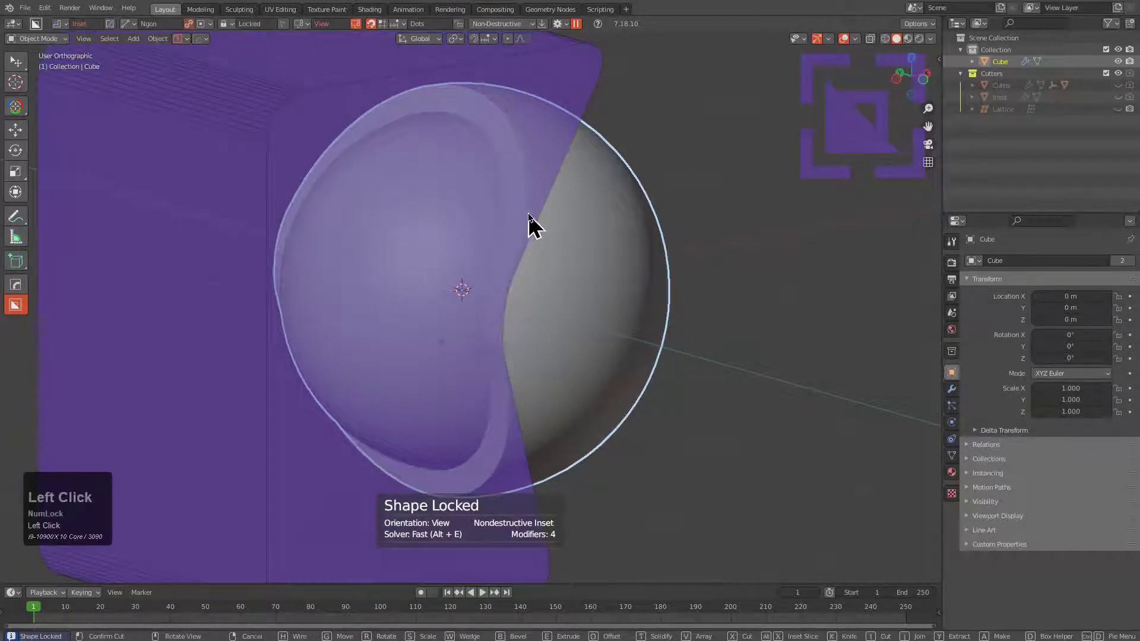
left_click(549, 264)
Add a HOps Bevel with 30° angle limit, 3 segments and width 0.0140.
middle_click_drag(550, 265, 585, 315)
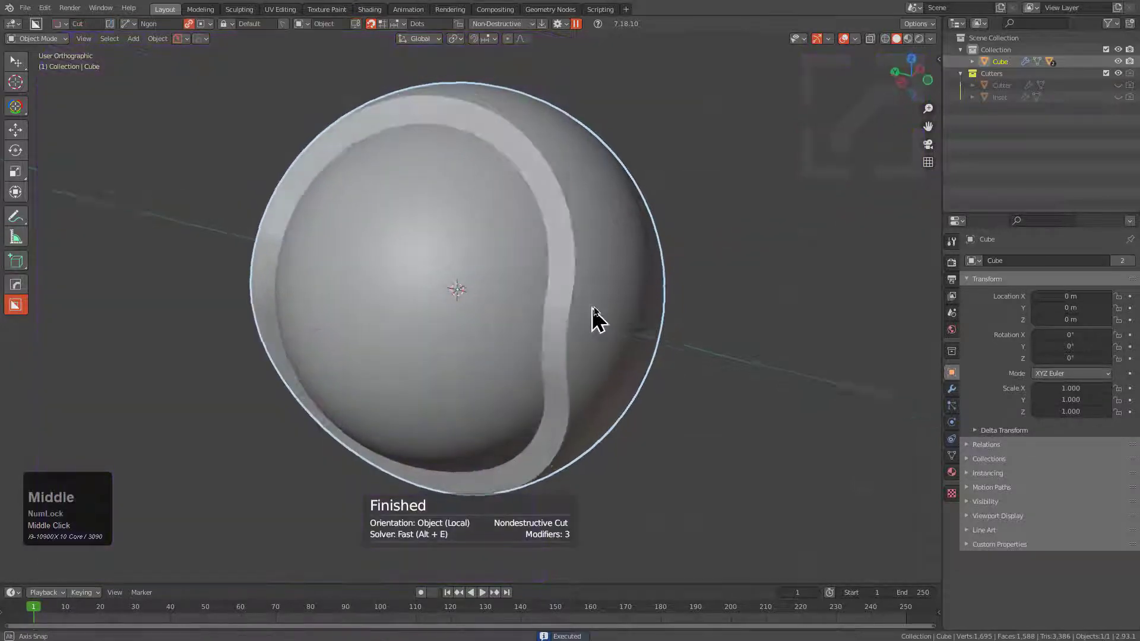
scroll(638, 261, "up", 2)
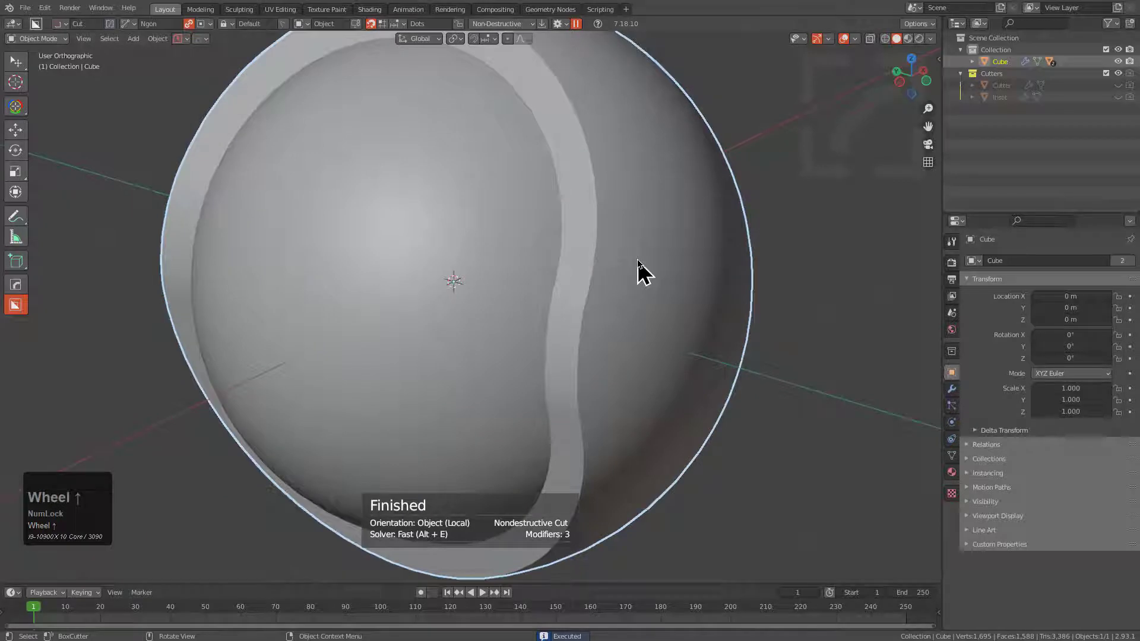
key("q")
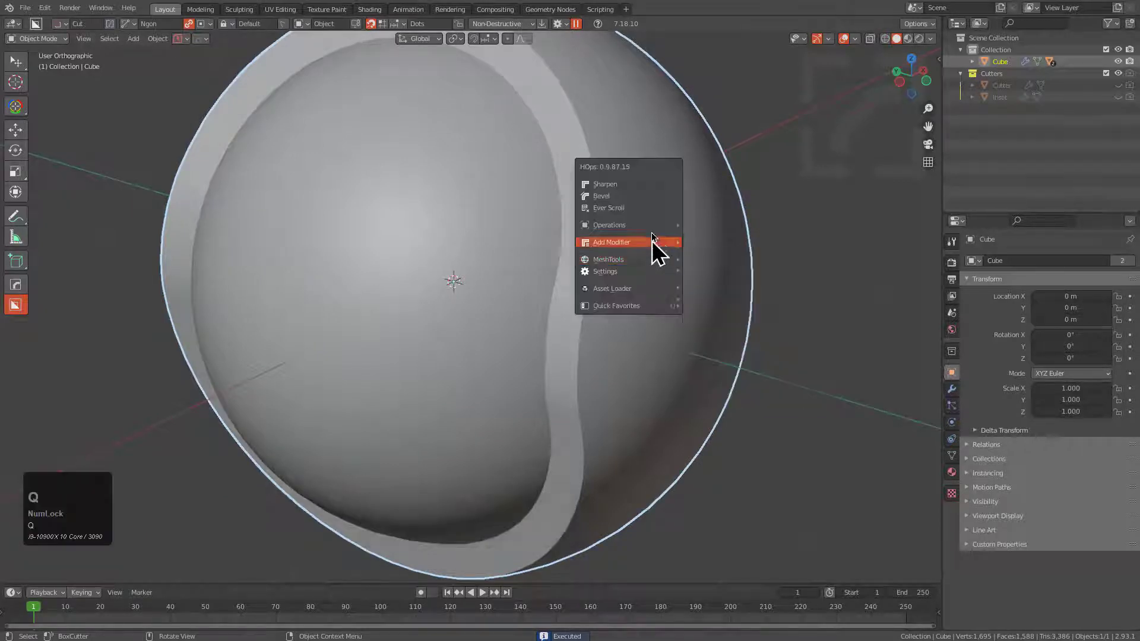
left_click(650, 197)
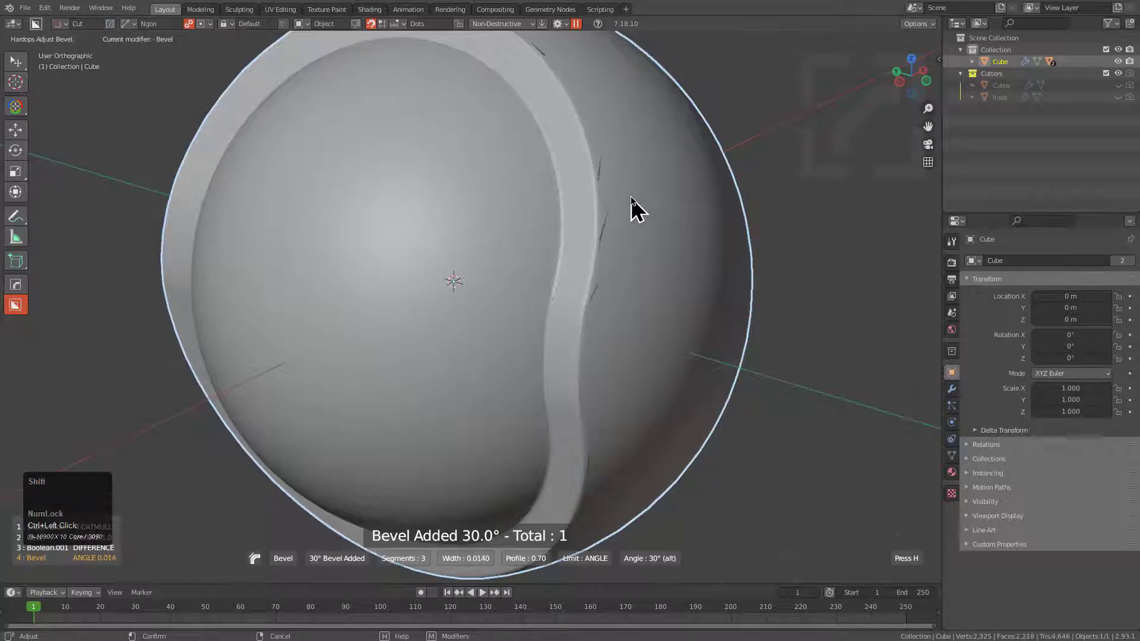
left_click(623, 199, "shift")
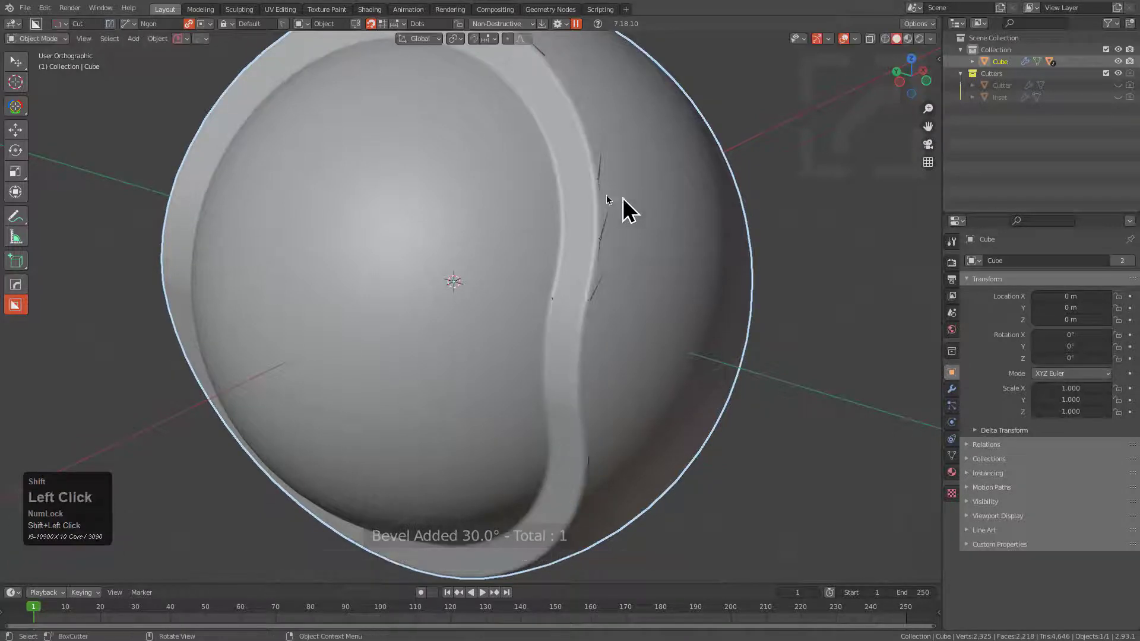
Turn on the wireframe overlay on the sphere.
key("v")
left_click(605, 278)
middle_click_drag(608, 271, 598, 316)
scroll(547, 196, "up", 2)
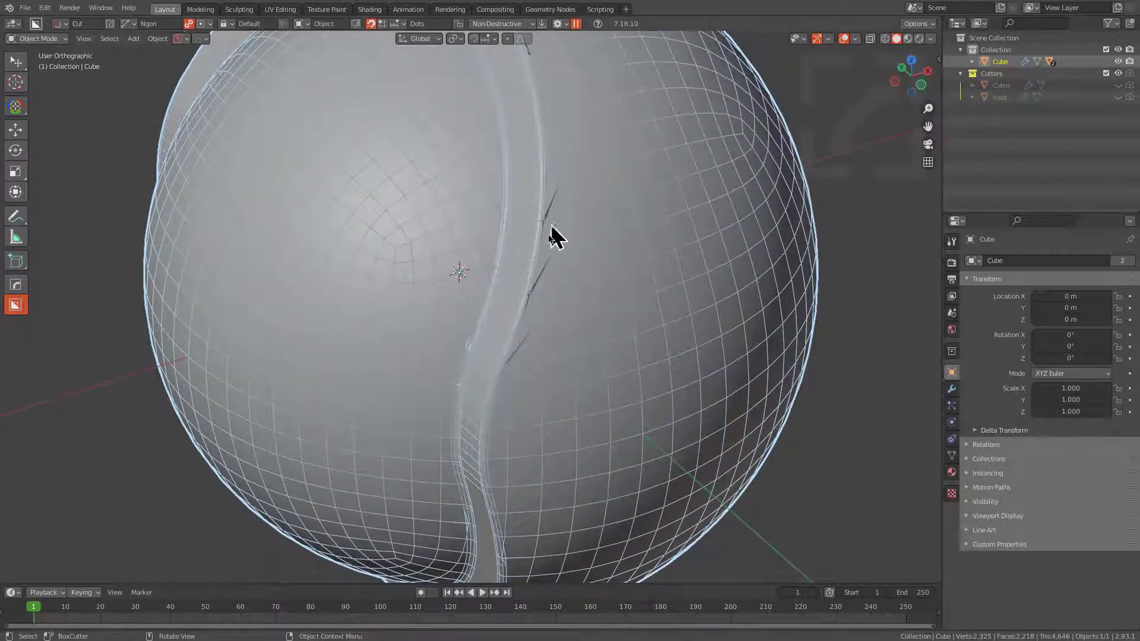
scroll(543, 172, "down", 1)
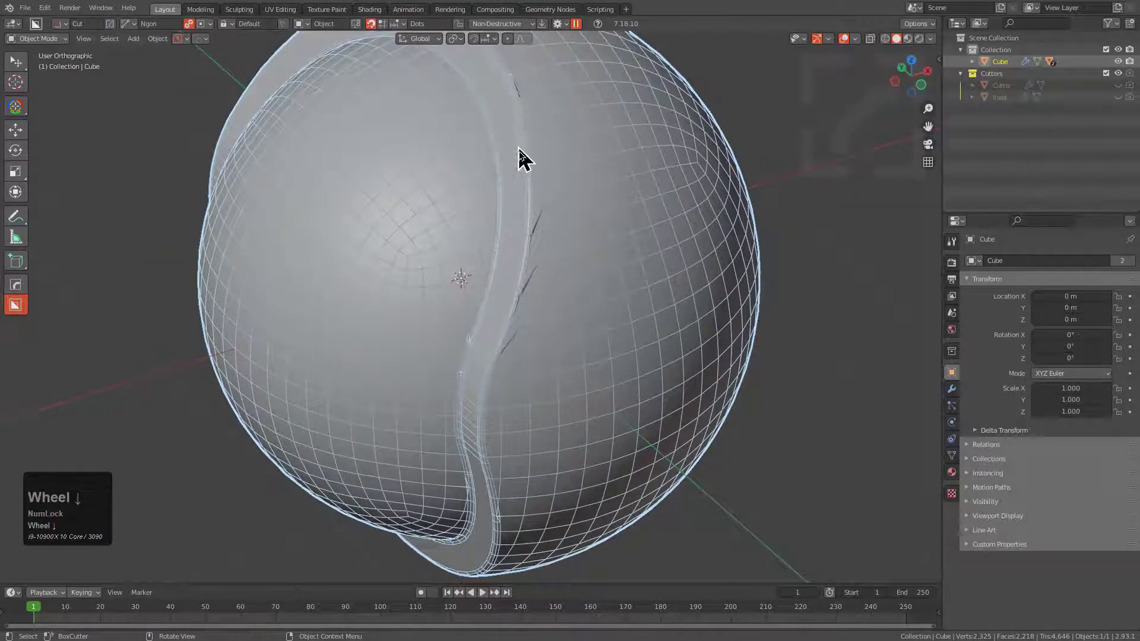
Add a Weld modifier with a merge threshold of about 0.019.
key("q")
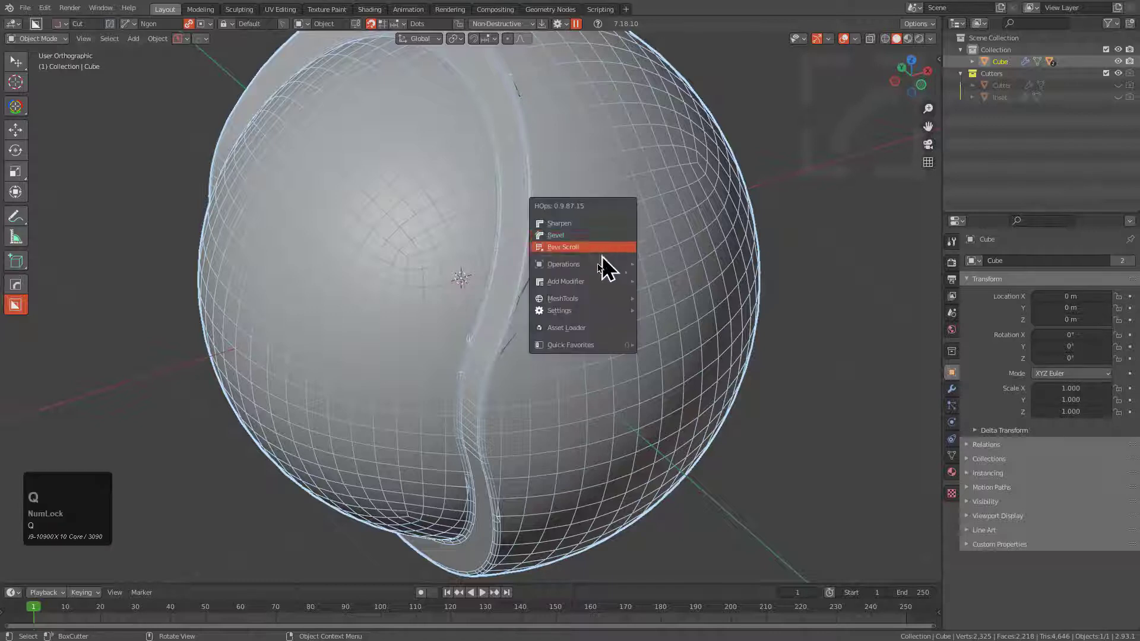
mouse_move(592, 283)
left_click(761, 308)
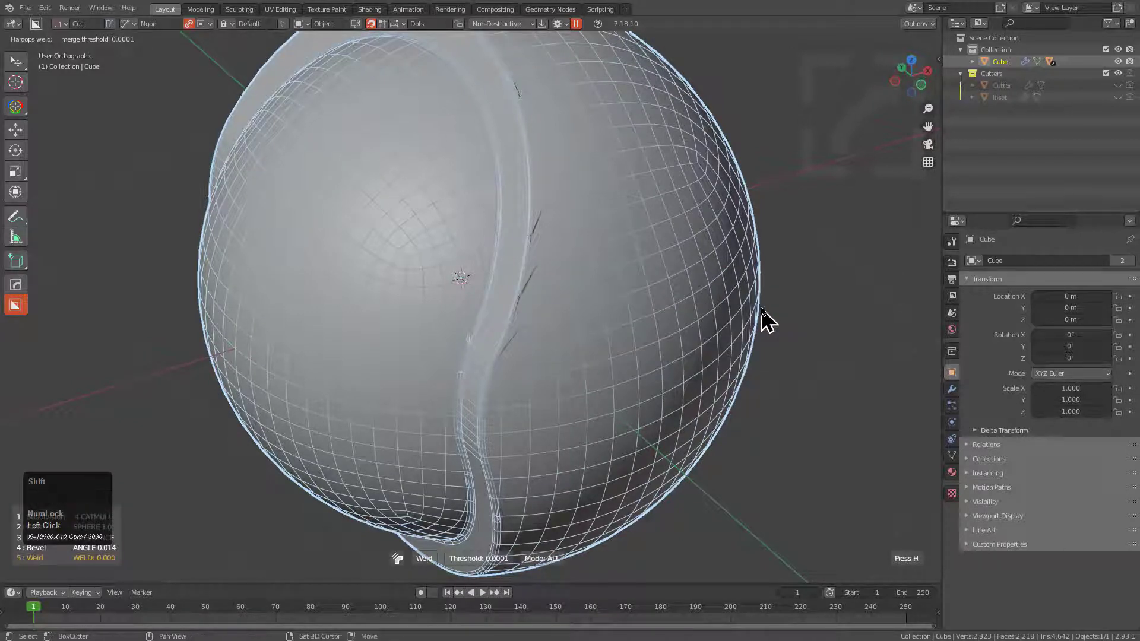
scroll(761, 308, "up", 1, "shift")
scroll(763, 308, "up", 1)
scroll(762, 308, "down", 1)
scroll(772, 310, "down", 2)
mouse_move(772, 324)
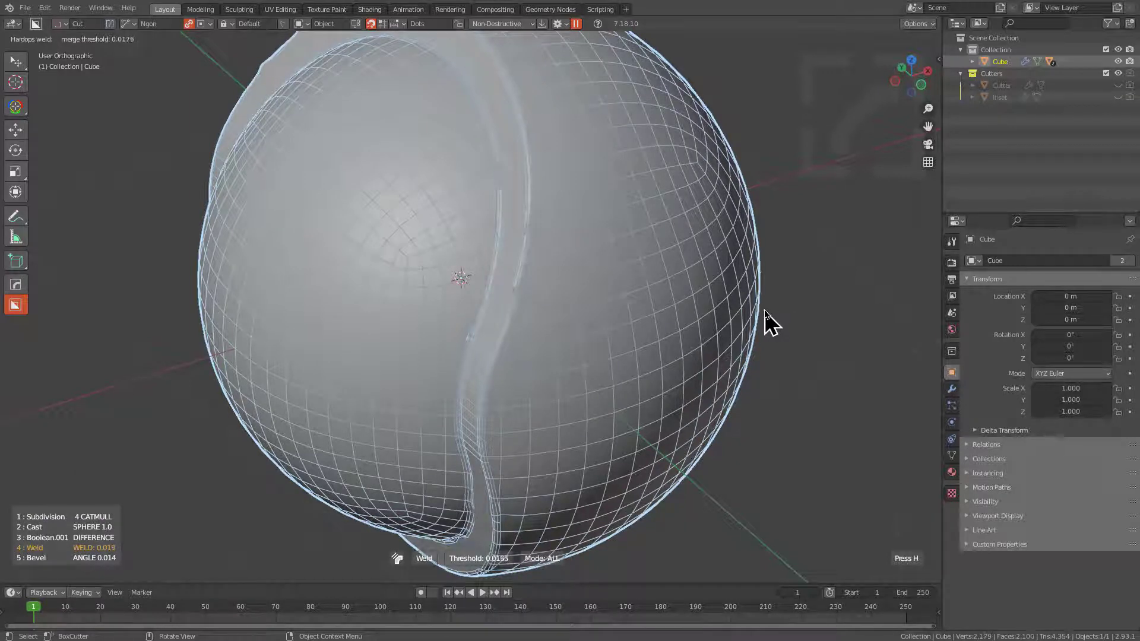
left_click(771, 324)
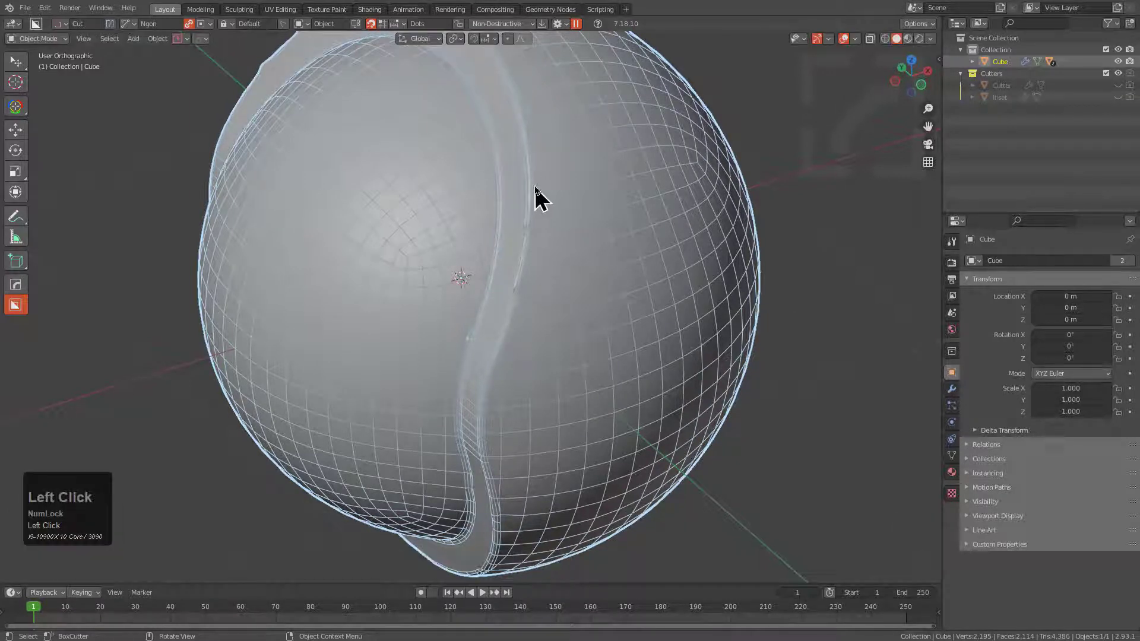
Turn off the wireframe overlay on the sphere.
key("alt+v")
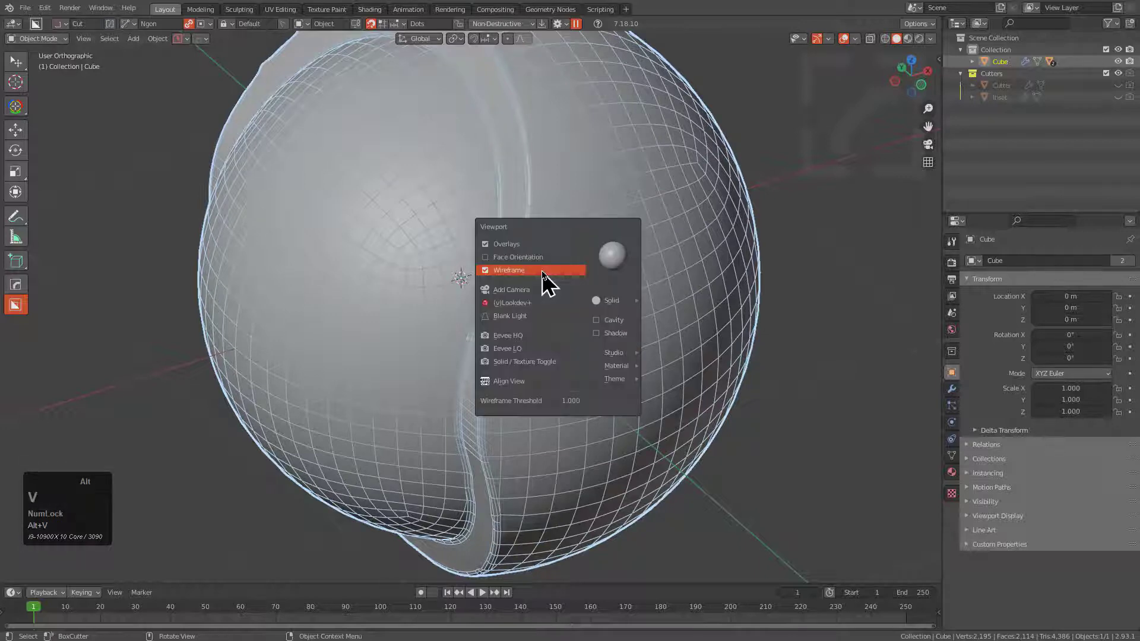
left_click(542, 270)
middle_click_drag(567, 313, 592, 284)
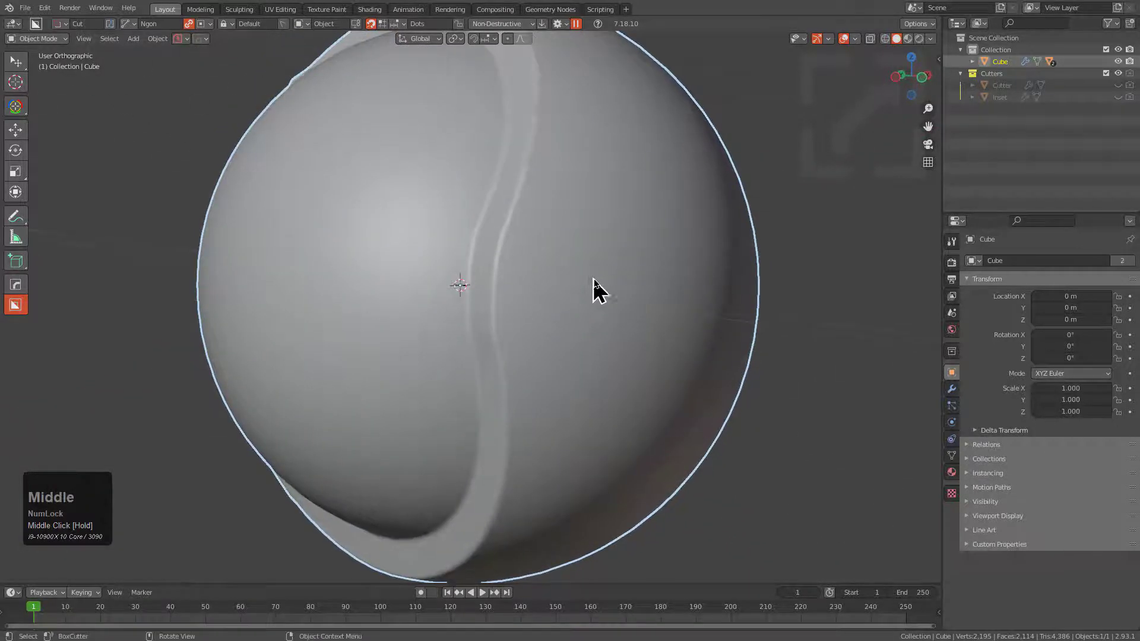
Show the modifier stack, collapse Weld, and toggle its viewport visibility off and back on.
left_click(951, 389)
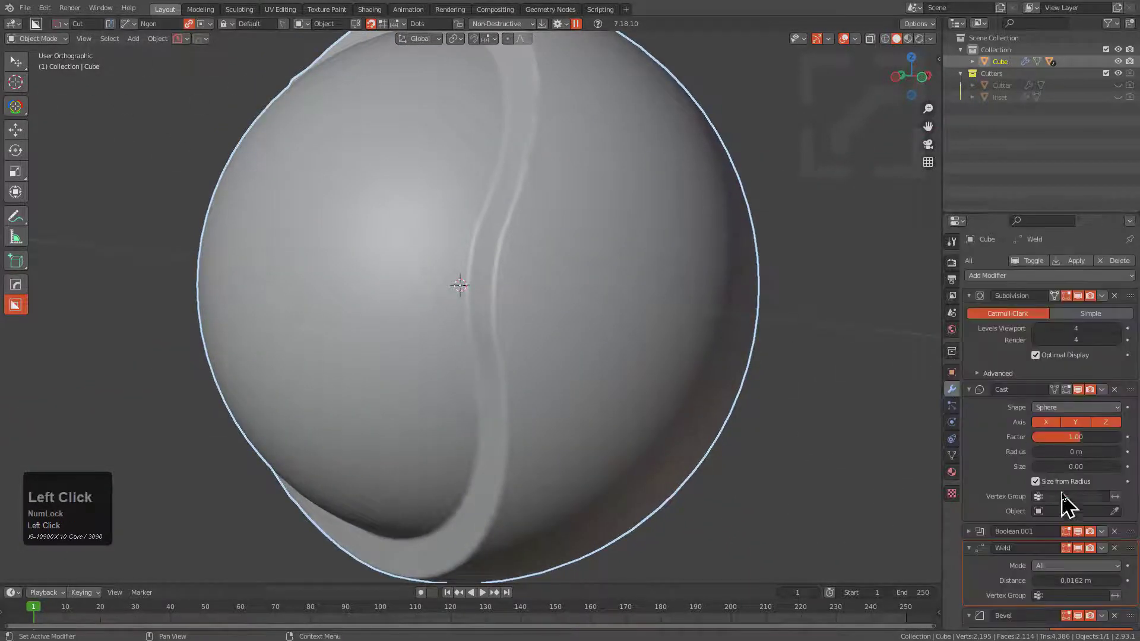
scroll(1082, 451, "down", 5)
left_click(1075, 411)
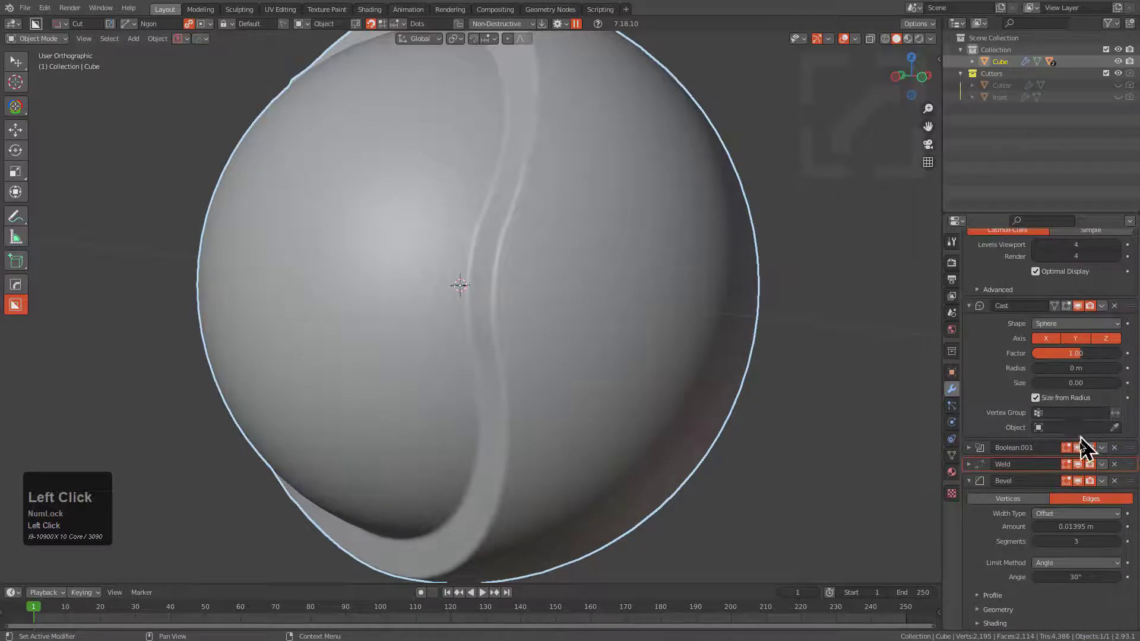
left_click(1078, 465)
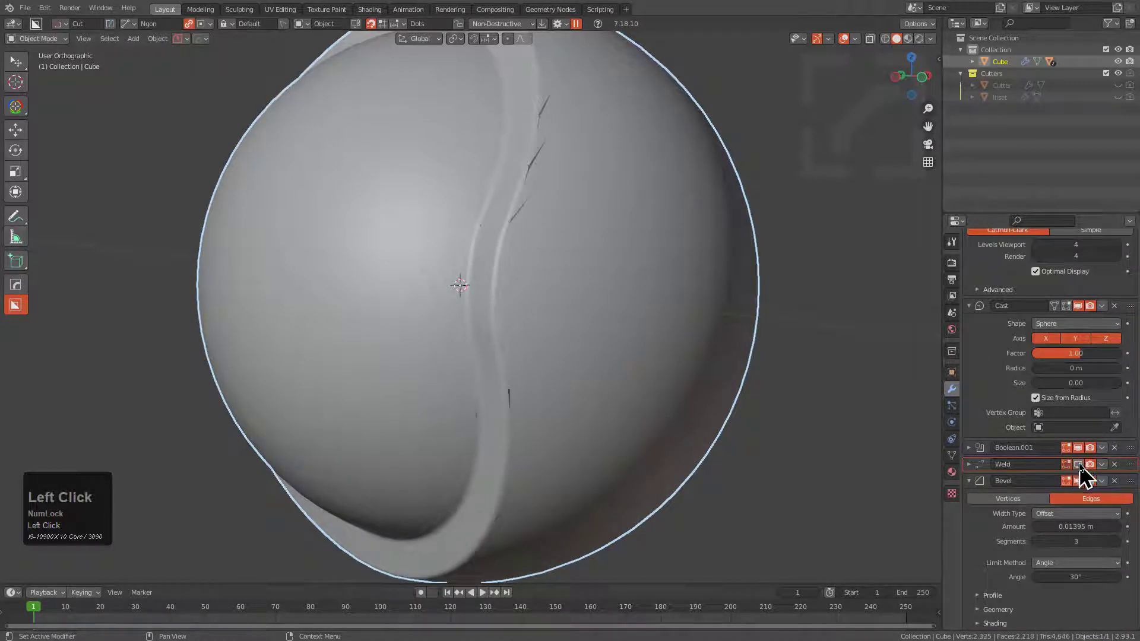
left_click(1078, 464)
middle_click_drag(534, 306, 555, 315)
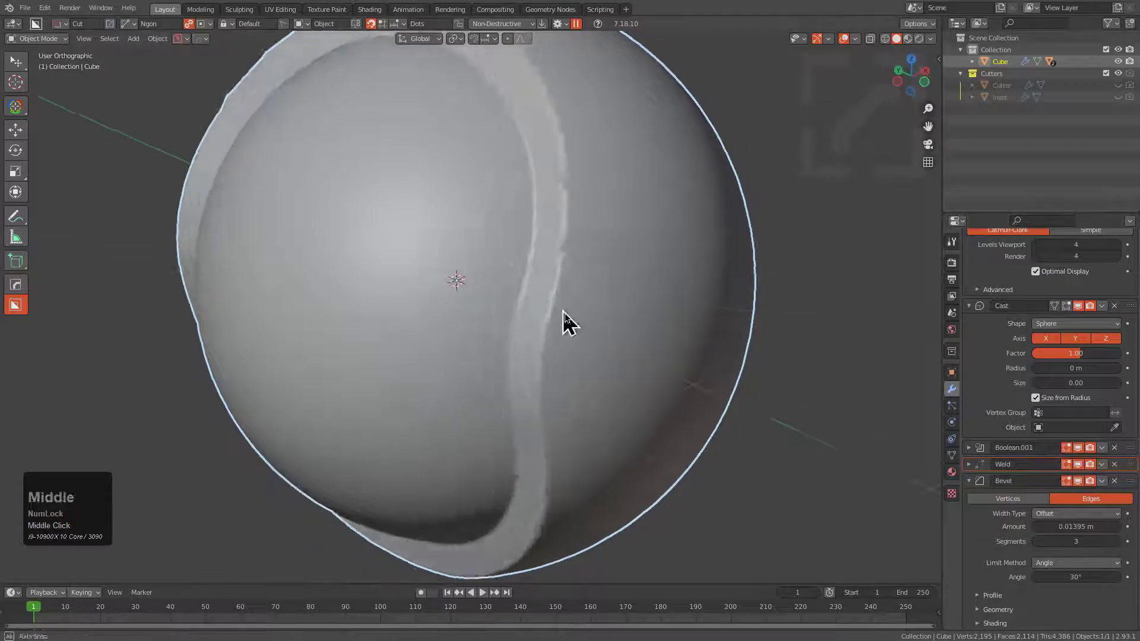
scroll(558, 321, "down", 3)
scroll(561, 320, "up", 3)
Delete the grooved sphere and add a fresh cube to the scene.
key("x")
left_click(560, 320)
key("shift+a")
mouse_move(560, 306)
left_click(594, 335)
scroll(573, 314, "down", 3)
Turn the new cube into a sphere with SphereCast and face it from the front.
key("q")
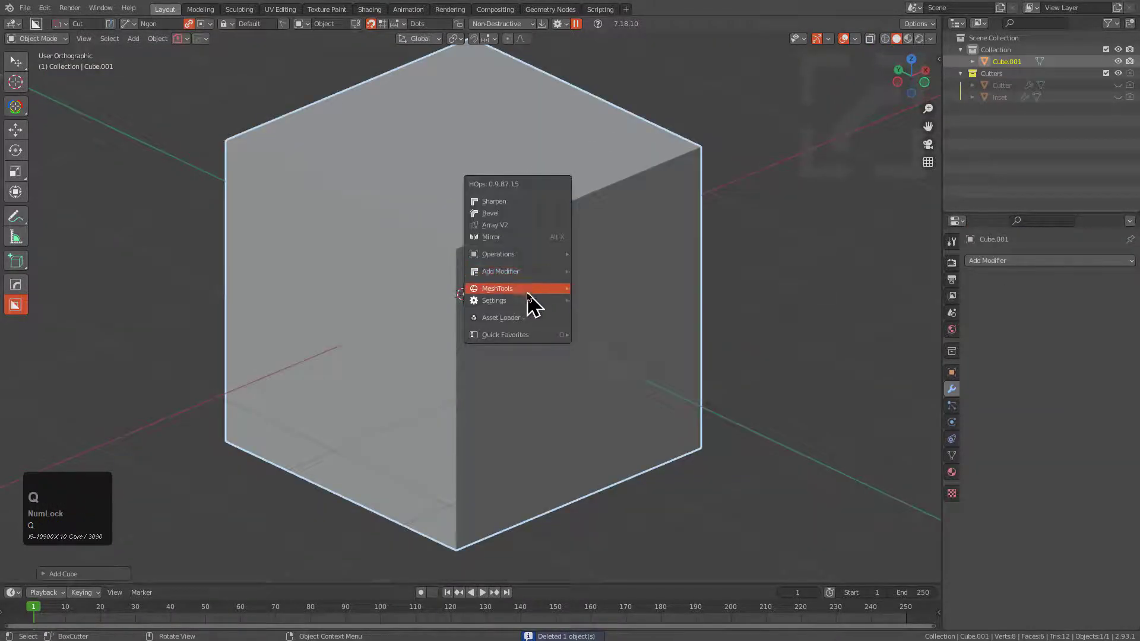
mouse_move(537, 289)
left_click(611, 386)
middle_click_drag(496, 275, 415, 265)
key("alt+d")
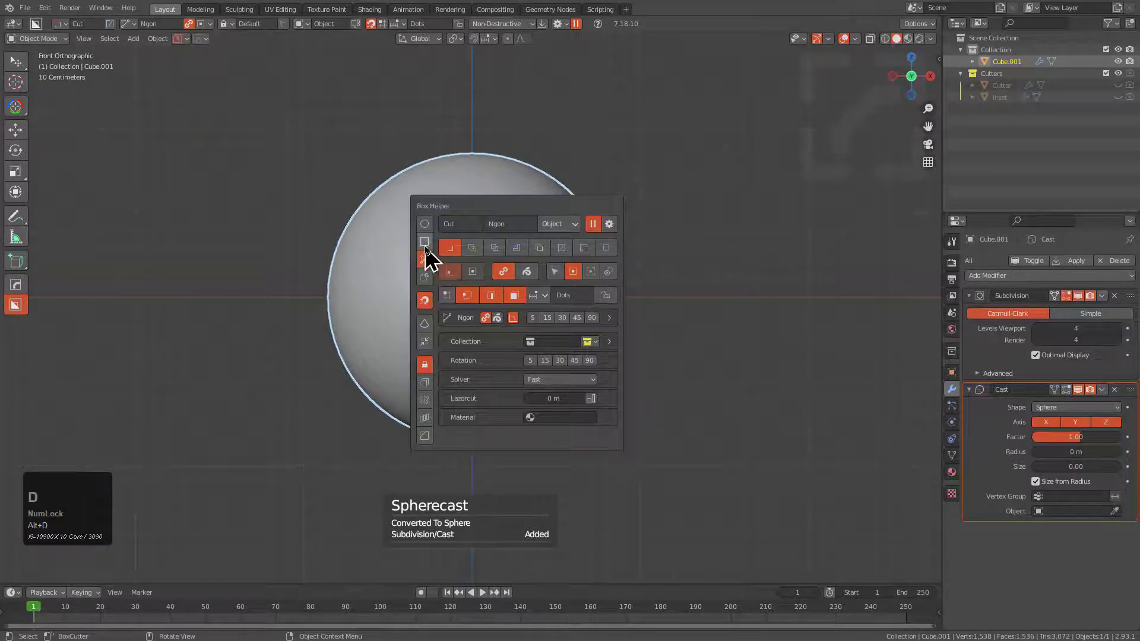
Draw a heart-shaped polygon cutter on the sphere, lock its depth, and switch to inset.
left_click(363, 430)
left_click(462, 306)
left_click(385, 229)
middle_click_drag(208, 125, 255, 166)
key("Tab")
scroll(492, 316, "up", 2)
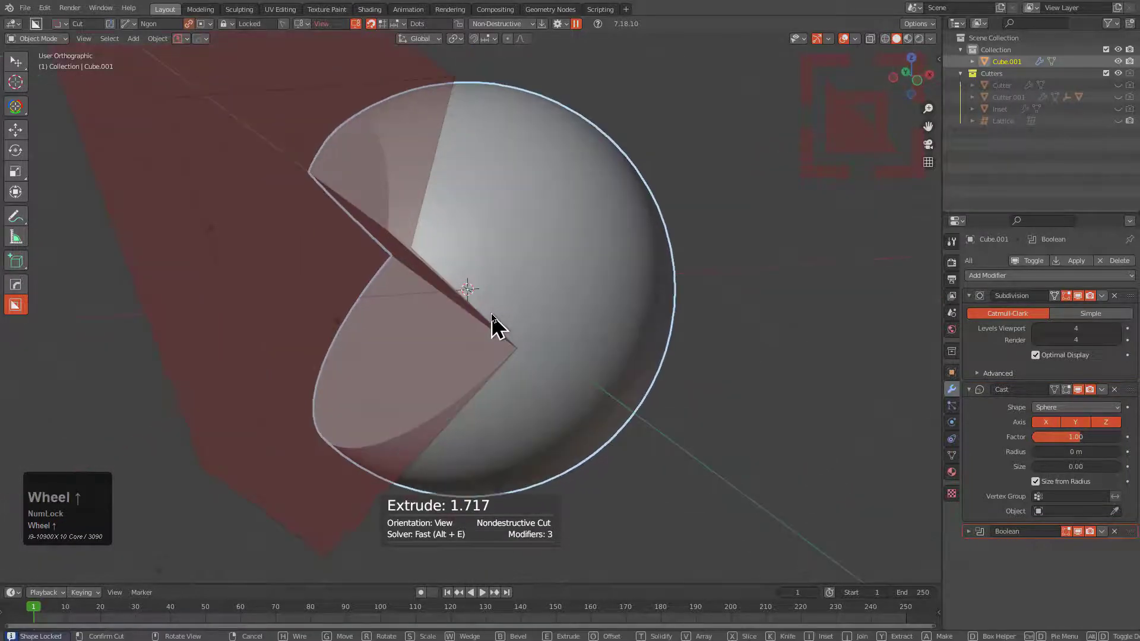
key("i")
middle_click_drag(529, 348, 579, 330)
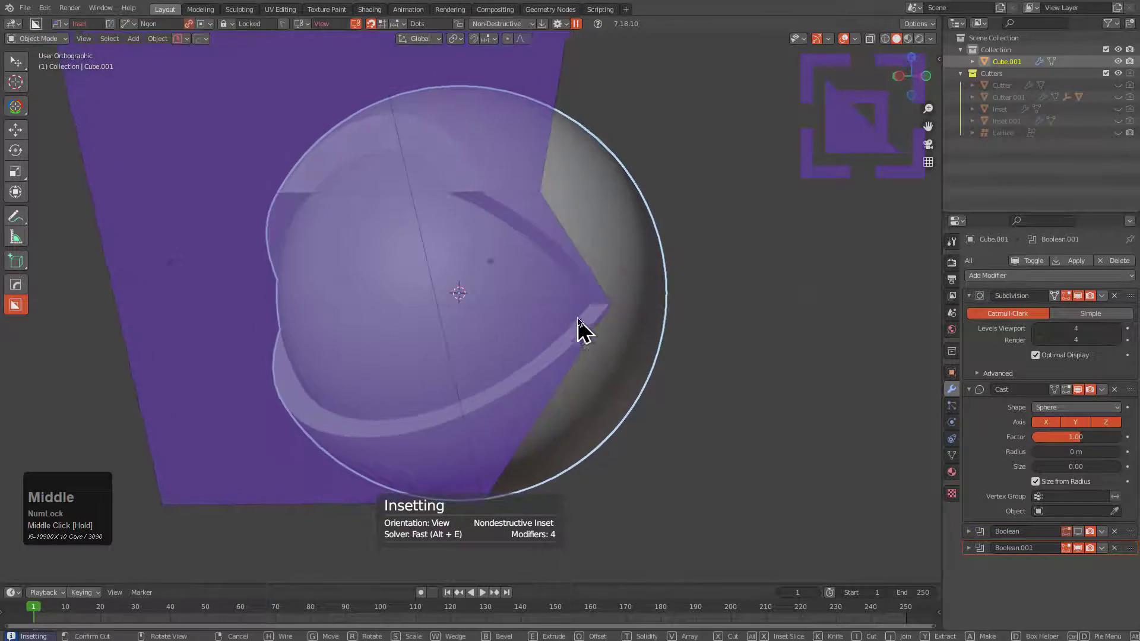
Enable Inset Slice in the Box Helper, confirm the heart cut, and turn on X-ray.
key("d")
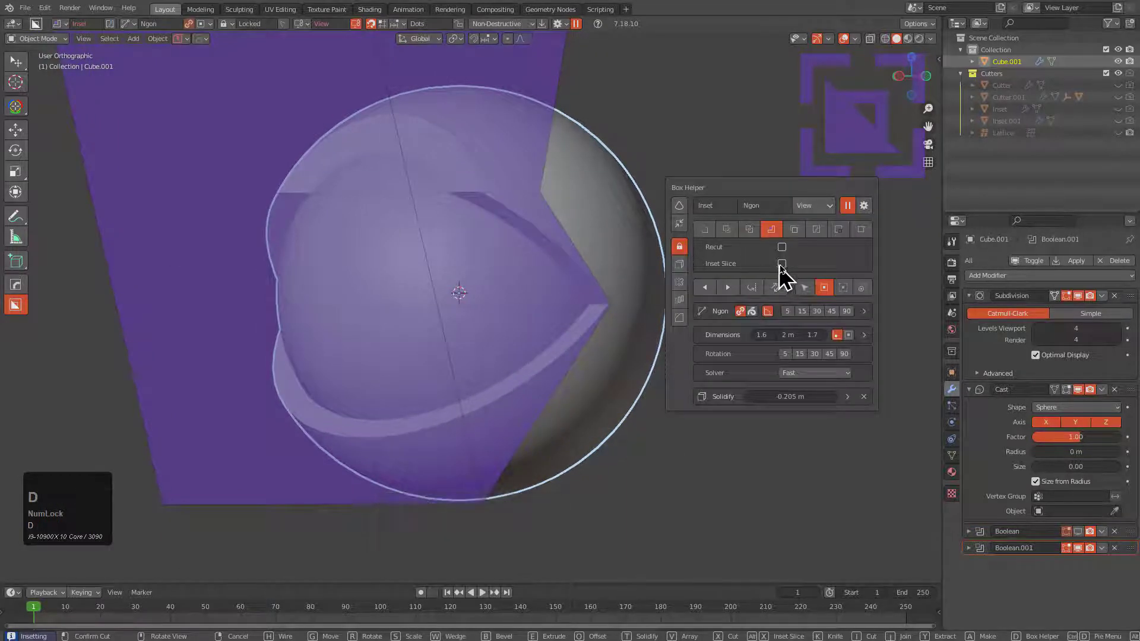
left_click(782, 265)
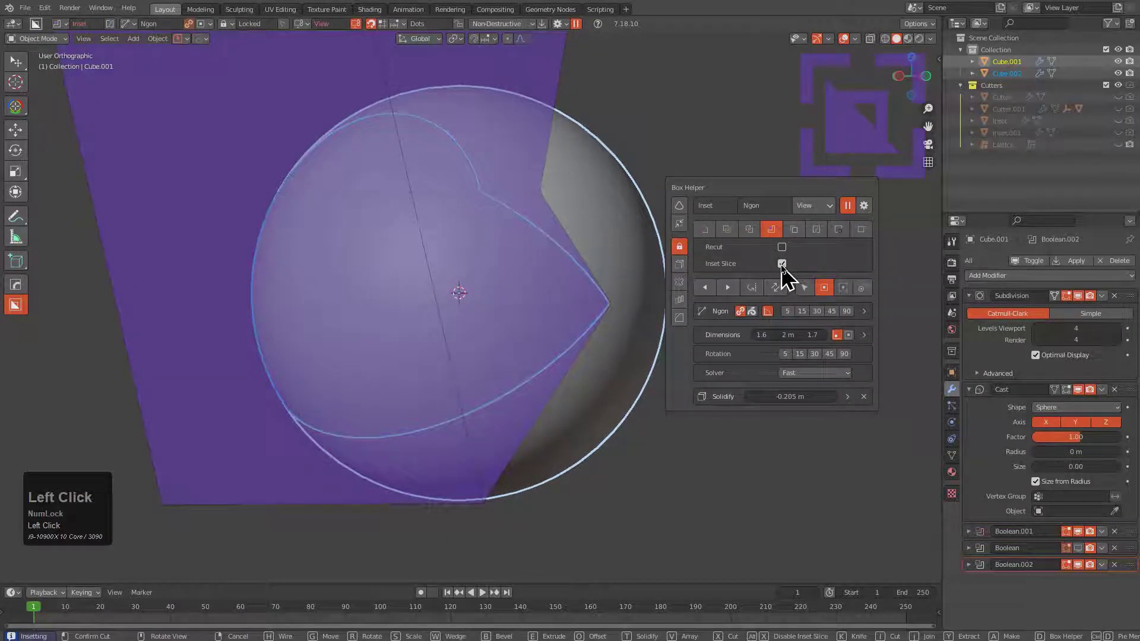
left_click(782, 264)
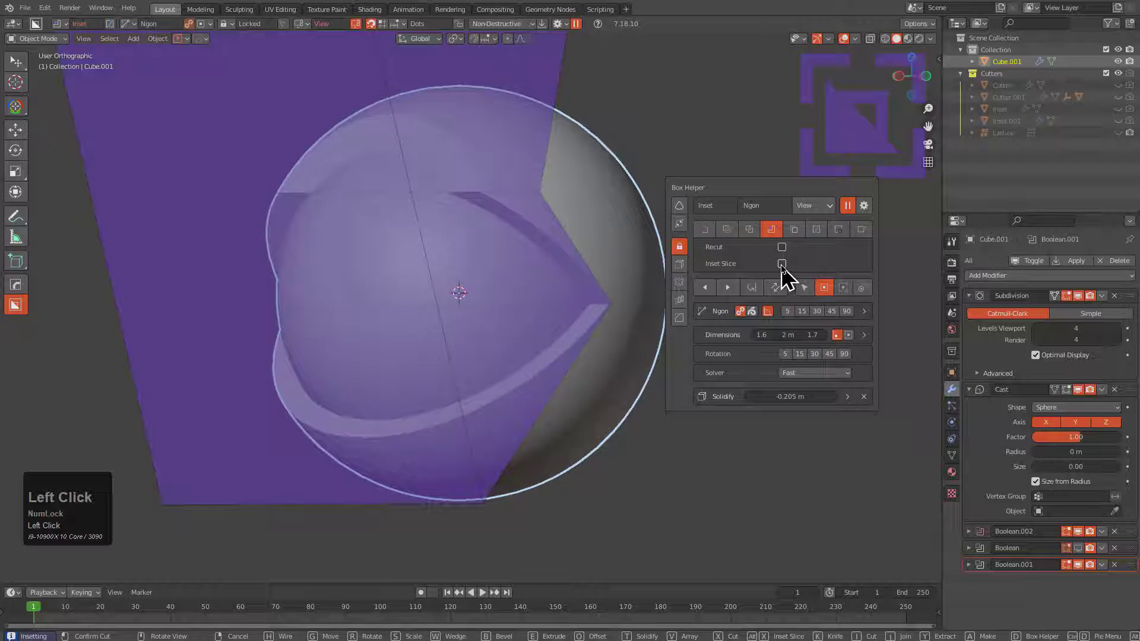
left_click(782, 264)
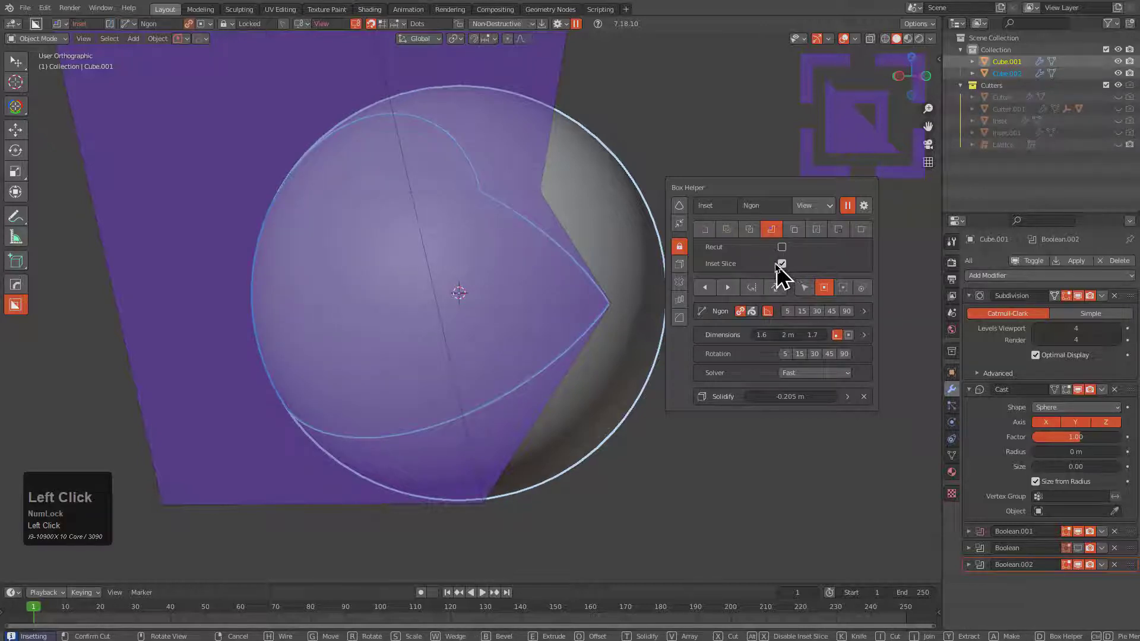
left_click(553, 324)
key("alt+z")
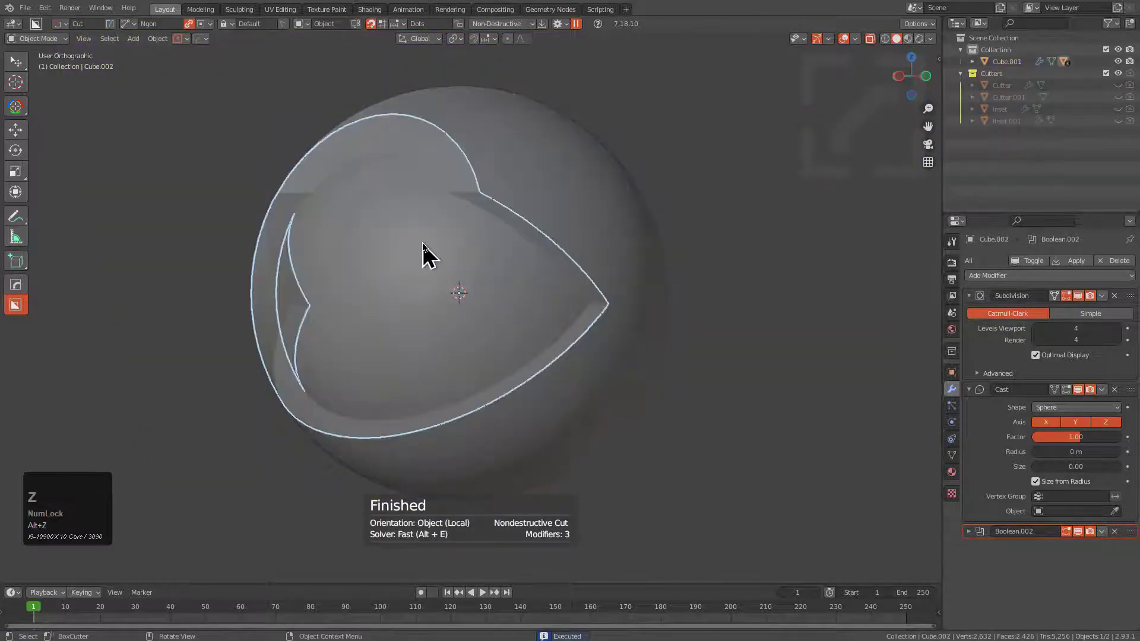
Turn off X-ray, hide the heart-shaped piece, and orbit to inspect the heart-outline groove.
middle_click_drag(423, 244, 433, 308)
key("alt+z")
key("h")
middle_click_drag(578, 326, 564, 305)
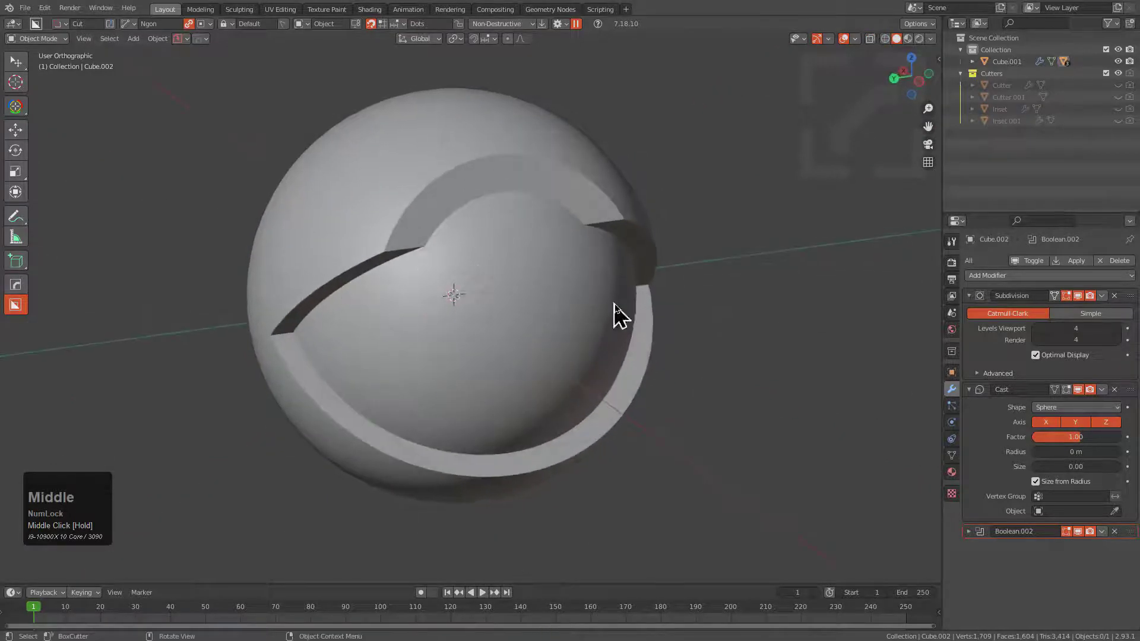
middle_click_drag(524, 305, 438, 298)
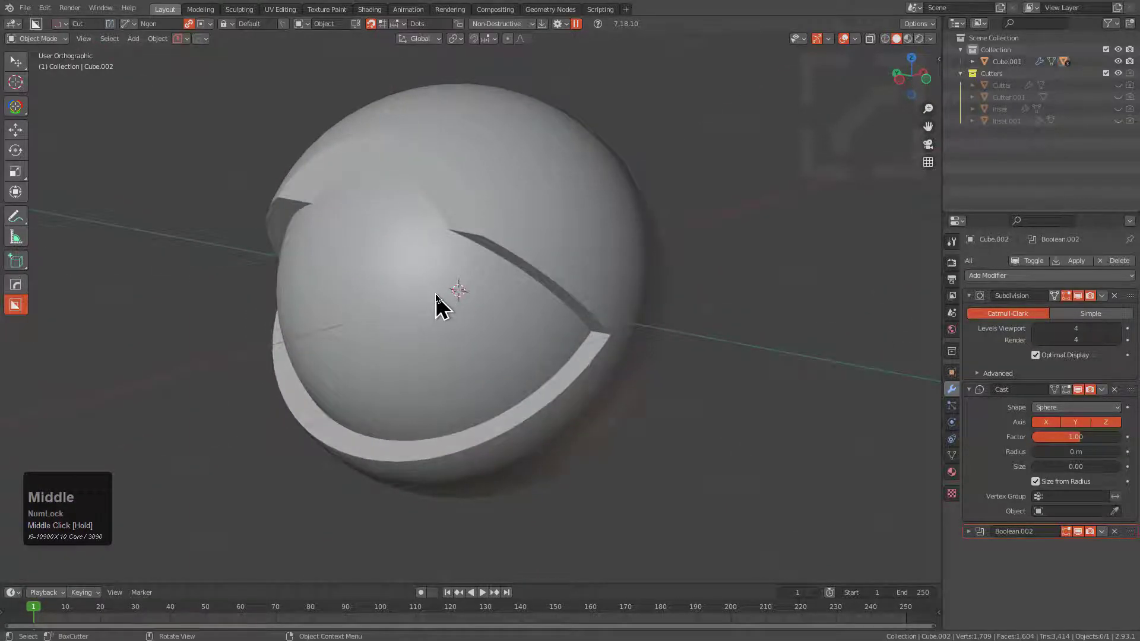
Start a new General file and zoom in on the default cube.
key("ctrl+n")
key("Return")
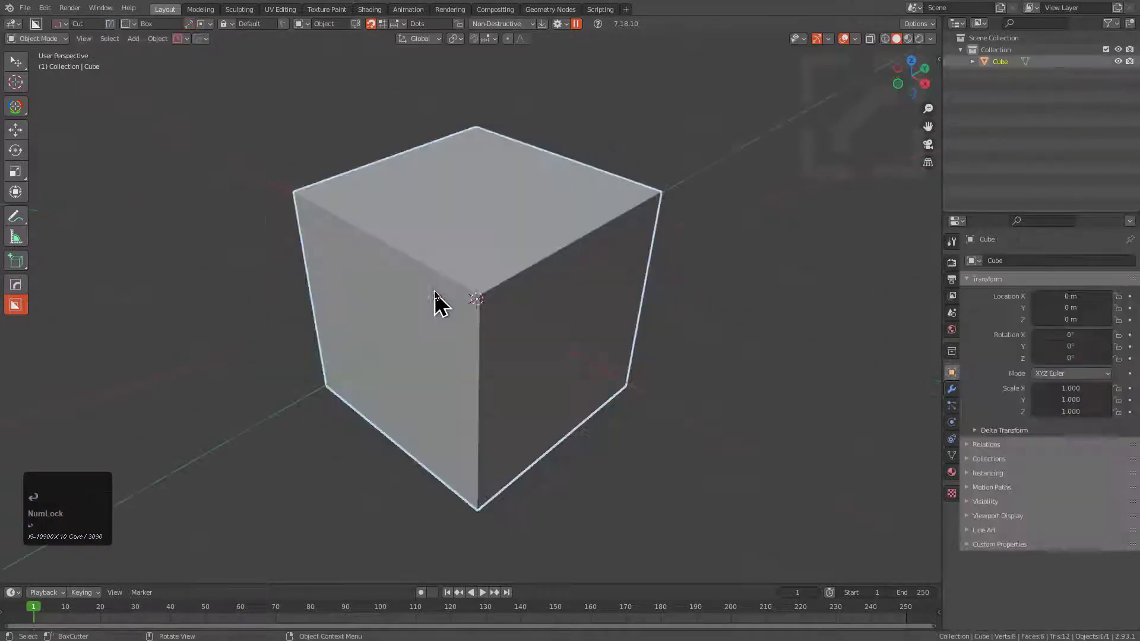
scroll(531, 307, "up", 1)
middle_click_drag(523, 297, 478, 311)
scroll(502, 306, "up", 1)
scroll(502, 306, "up", 1)
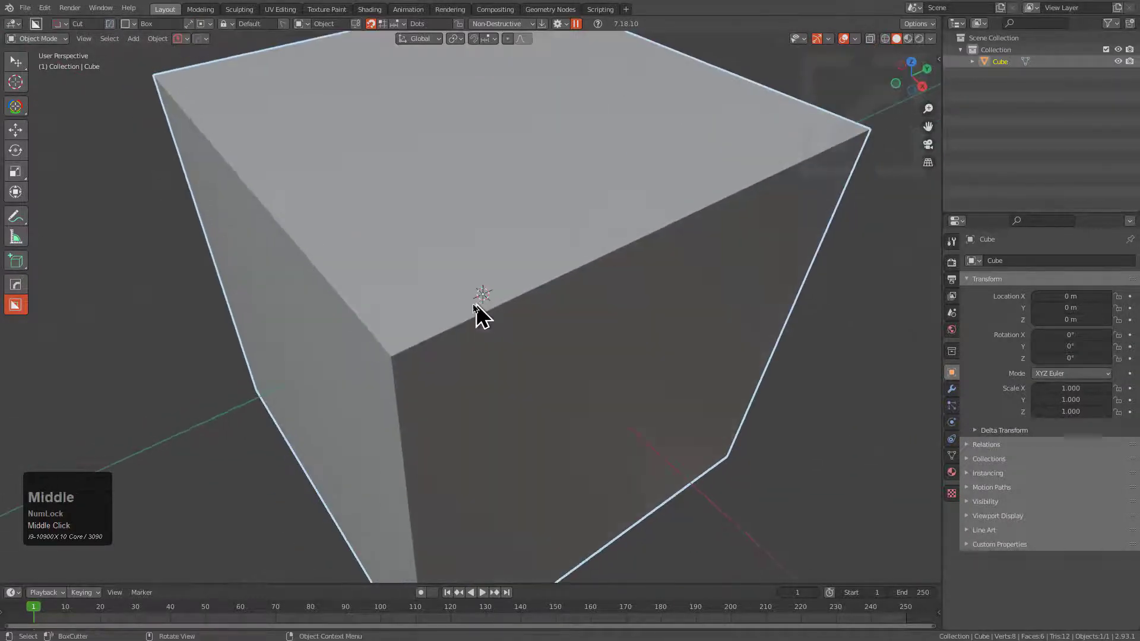
scroll(401, 285, "down", 1)
Box-cut a narrow rectangular slot into the cube's top face, moving it into place.
left_click_drag(414, 300, 509, 279)
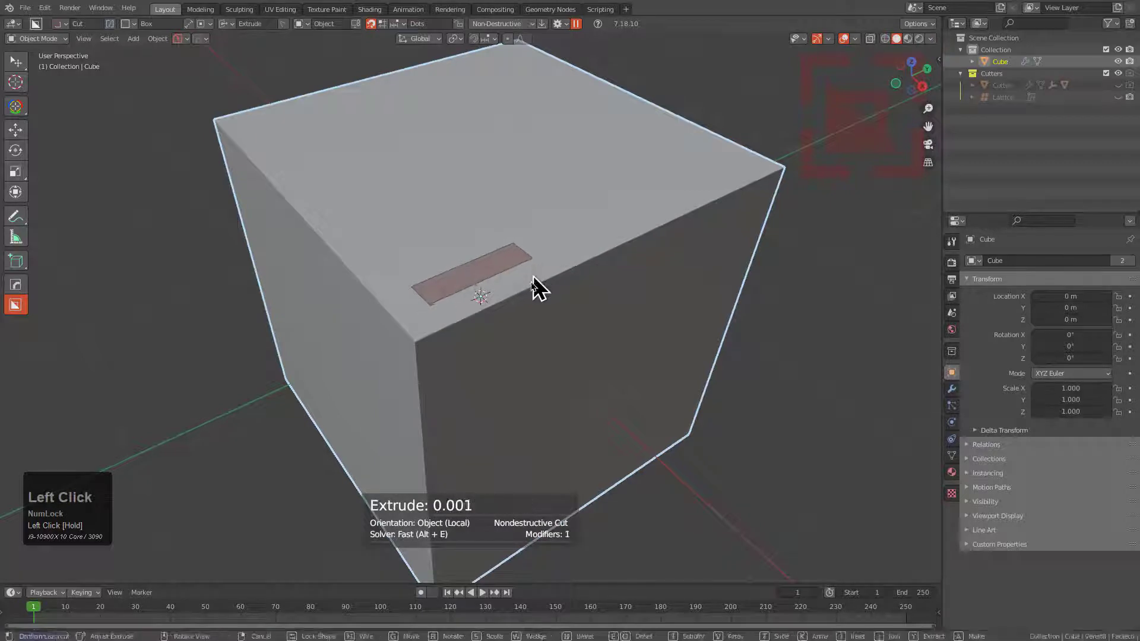
key("g")
left_click(475, 310)
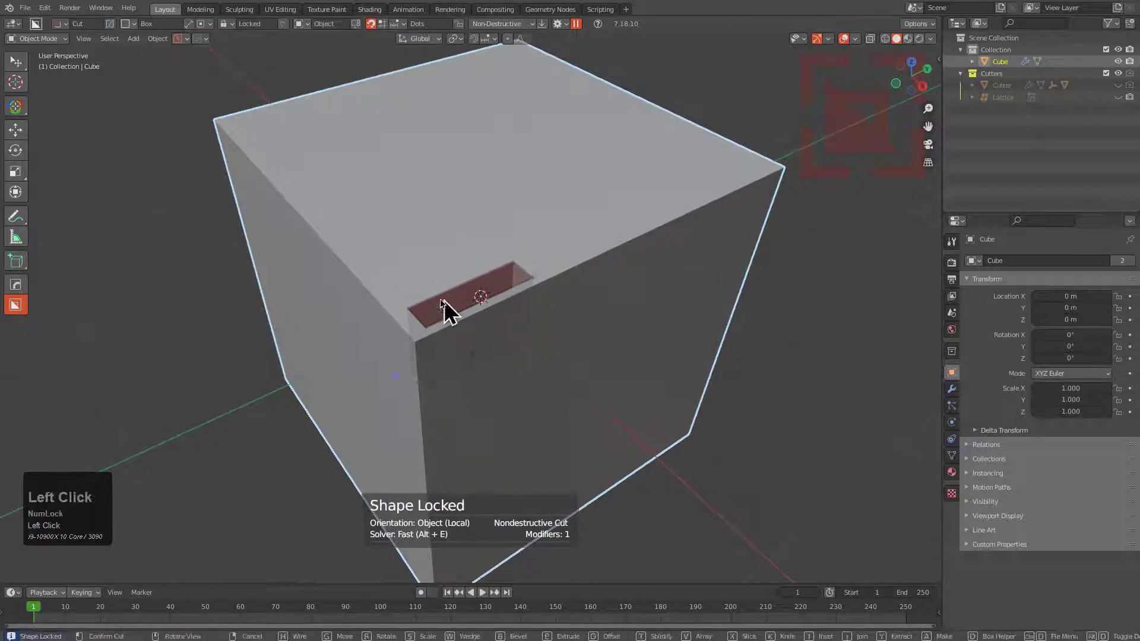
left_click(628, 291)
scroll(572, 312, "down", 1)
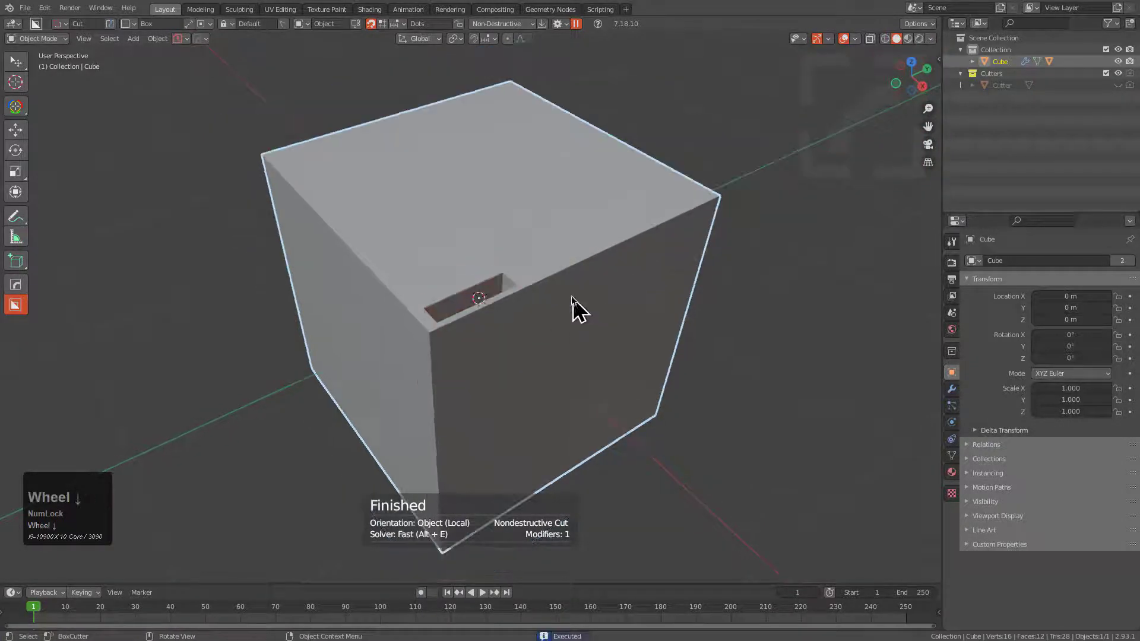
middle_click_drag(572, 313, 522, 180)
Draw a large 1.8 × 1.8 × 0.9 box inset, solidified to −0.215 m thickness and locked.
mouse_move(522, 181)
left_mouse_down()
mouse_move(427, 402)
mouse_move(429, 508)
left_mouse_up()
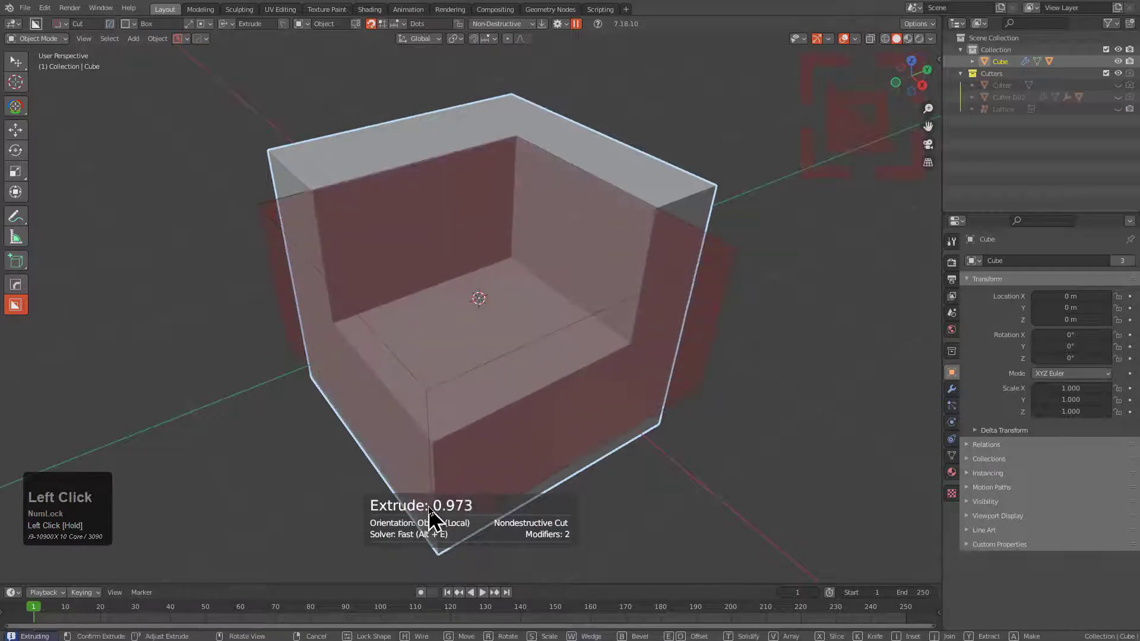
key("i")
key("Tab")
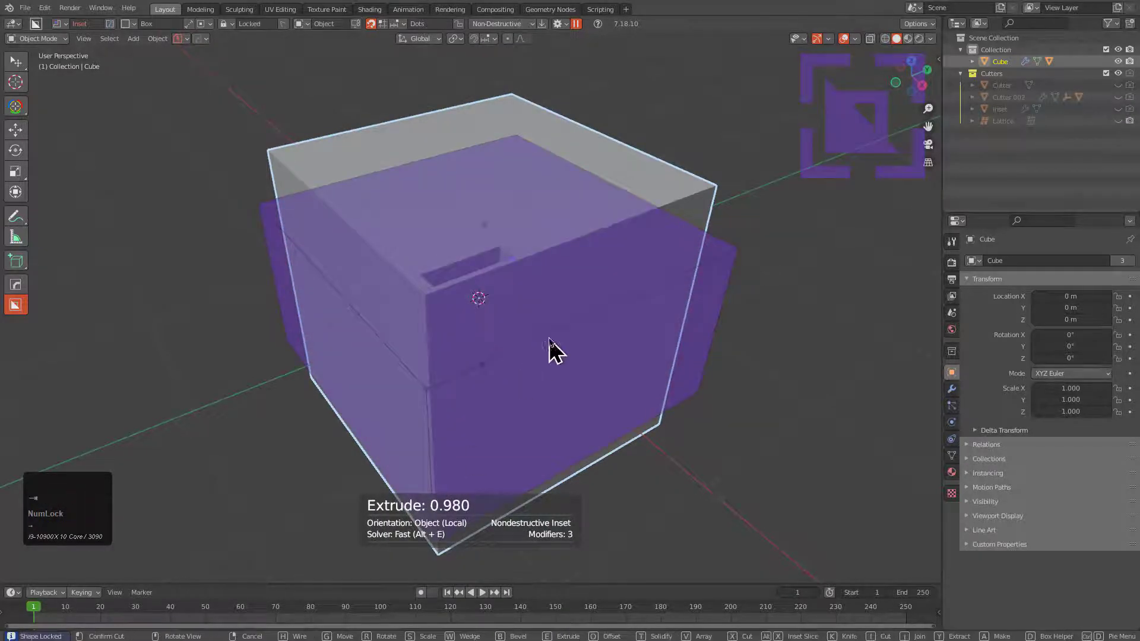
key("t")
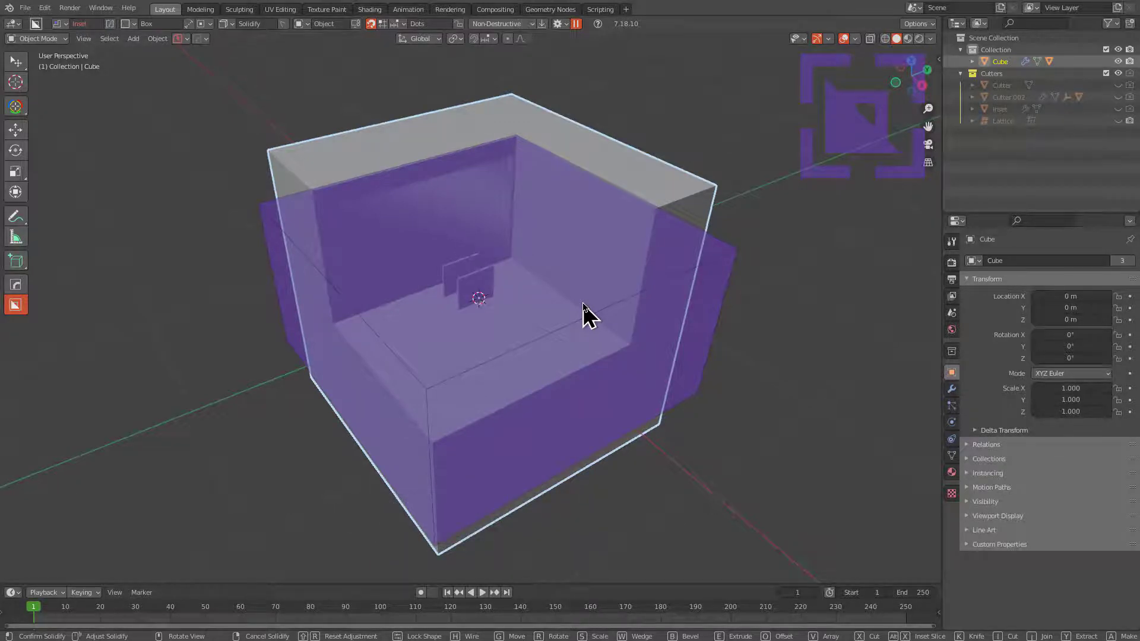
scroll(583, 304, "down", 2)
mouse_move(584, 304)
middle_mouse_down()
mouse_move(613, 305)
mouse_move(599, 302)
middle_mouse_up()
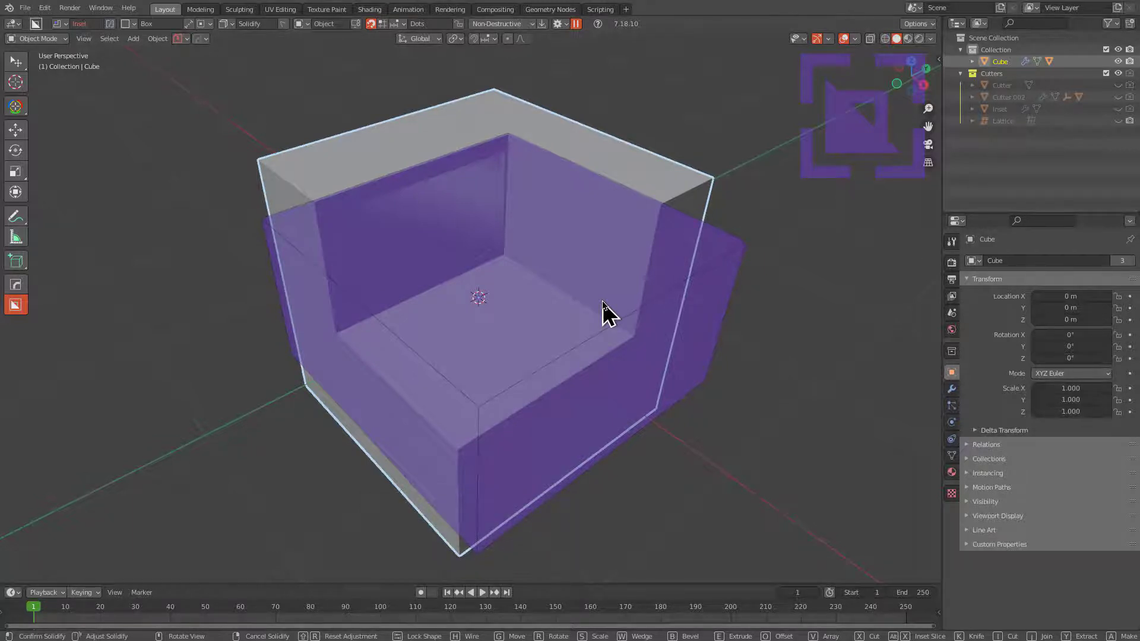
key("d")
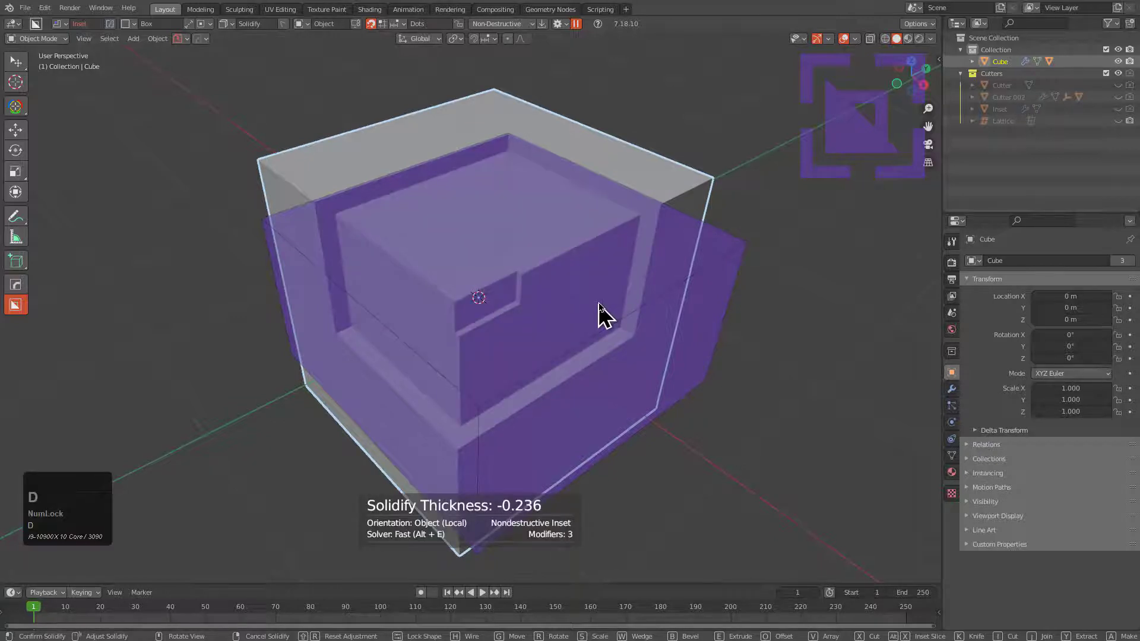
key("Tab")
Enable Recut in the Box Helper and set the inset's solidify thickness to about −0.145.
key("d")
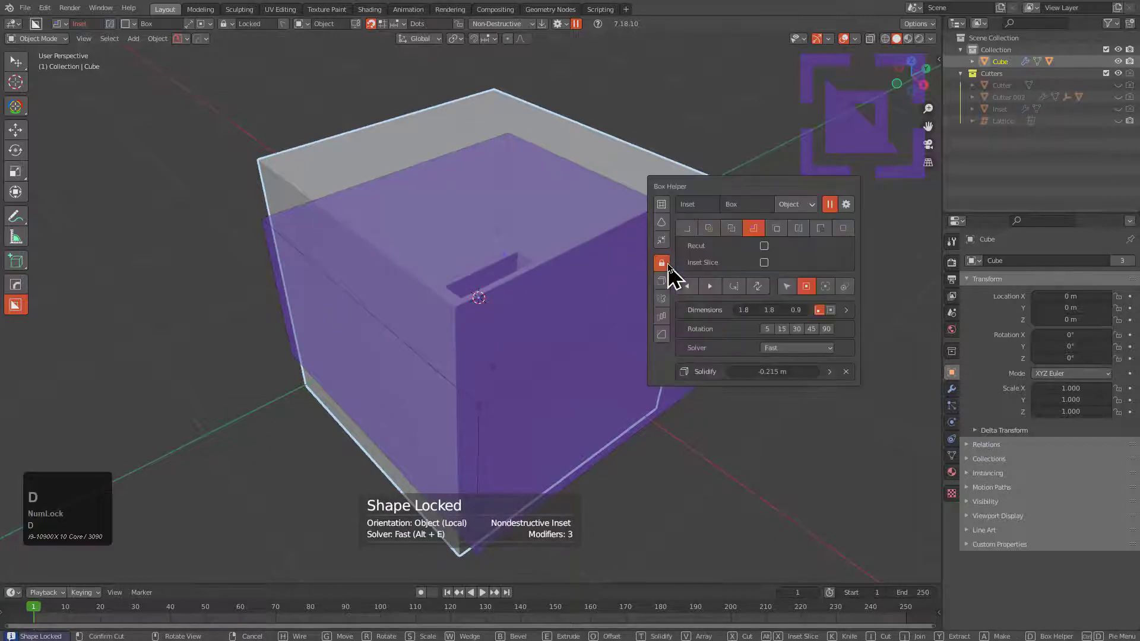
left_click(764, 246)
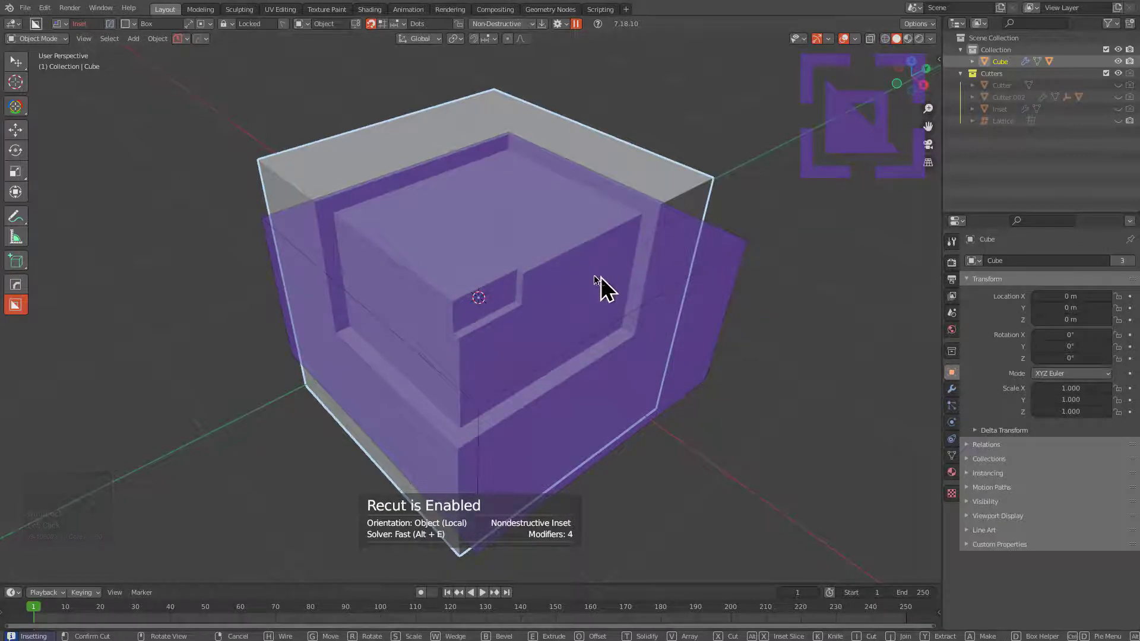
key("t")
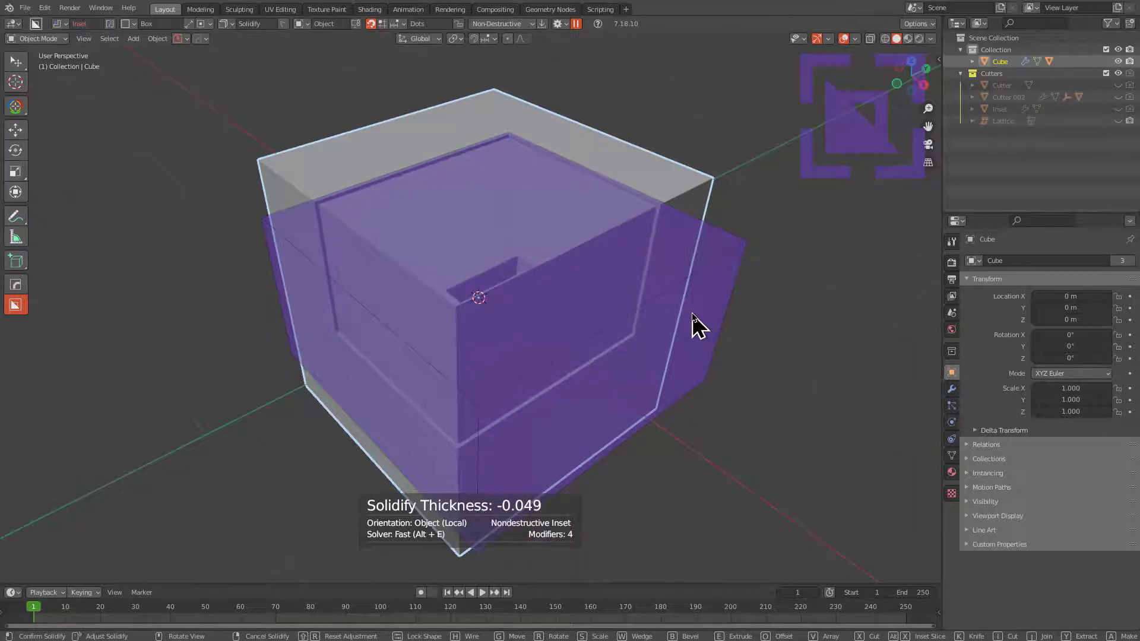
left_click(635, 294)
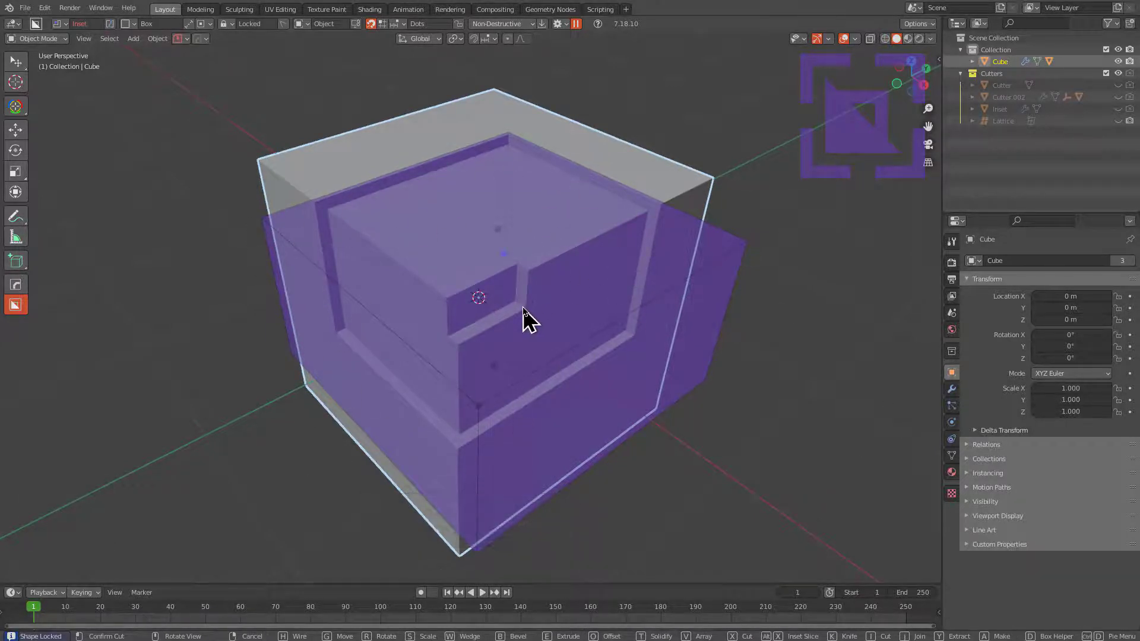
Cancel the pending inset cut and cut a second slot into the cube's top face.
right_click(567, 304)
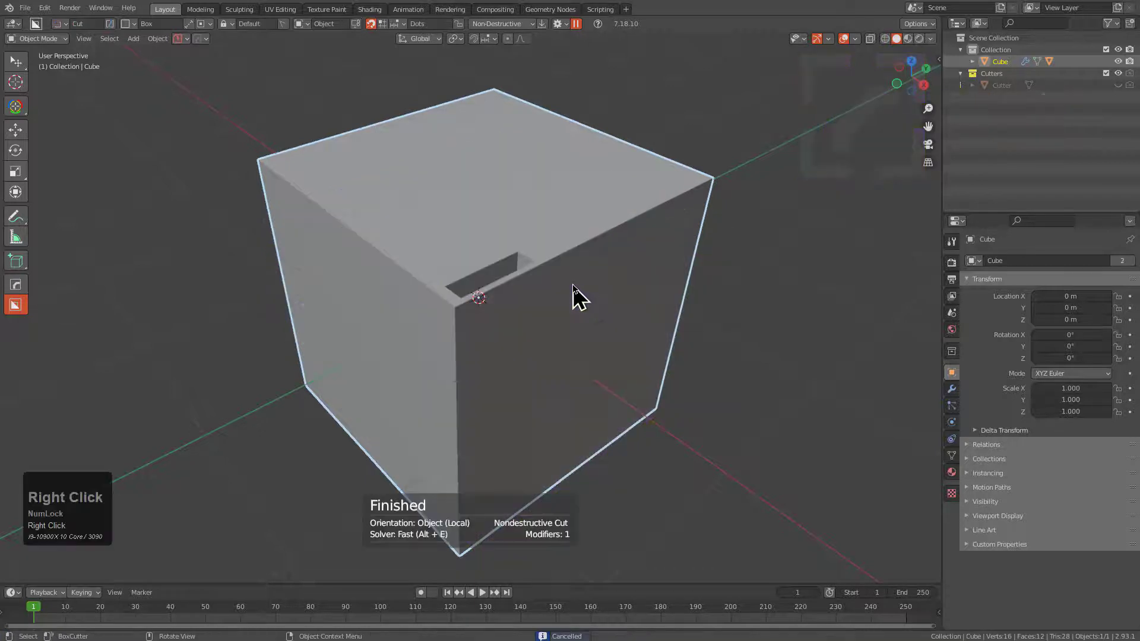
middle_click_drag(526, 272, 457, 275)
mouse_move(389, 237)
left_mouse_down()
mouse_move(438, 262)
mouse_move(443, 295)
mouse_move(570, 290)
left_mouse_up()
Cut a third slot at the right corner of the cube's top face.
middle_click_drag(570, 291, 526, 272)
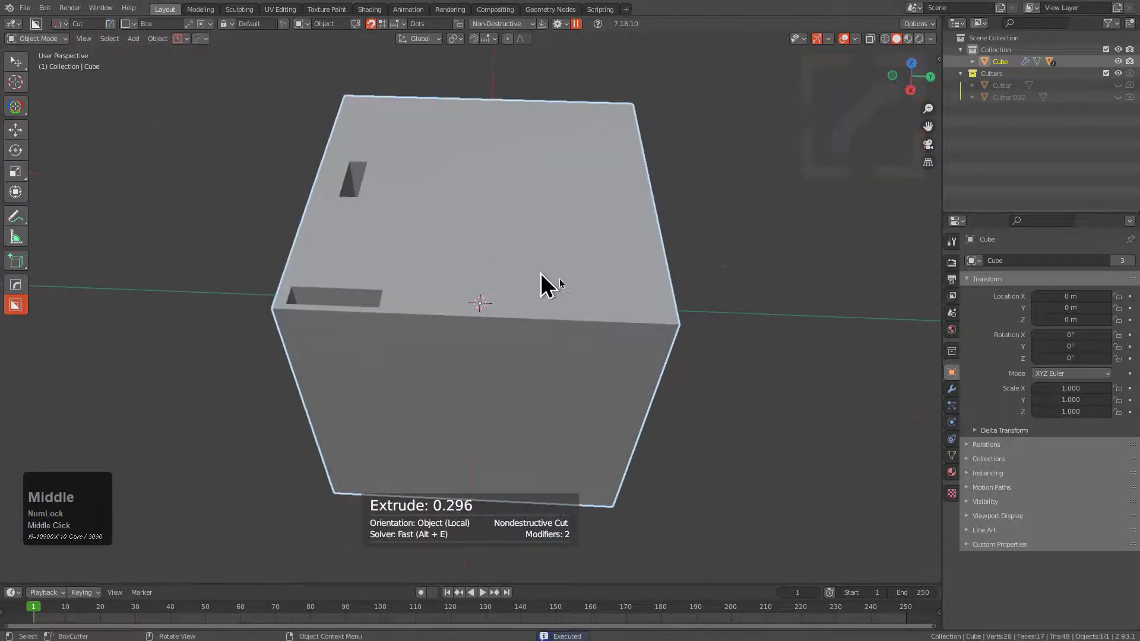
mouse_move(647, 300)
left_mouse_down()
mouse_move(674, 326)
mouse_move(659, 359)
left_mouse_up()
scroll(599, 359, "down", 2)
middle_click_drag(599, 359, 554, 323)
scroll(647, 300, "up", 3)
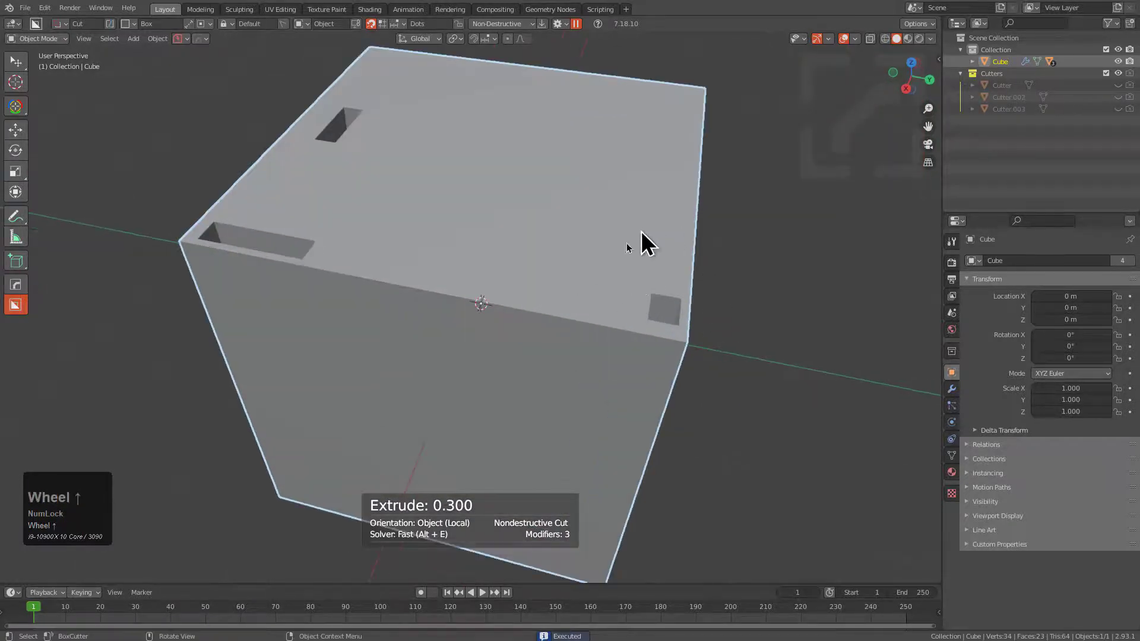
Start drawing a large BoxCutter box over the cube's top face.
middle_click_drag(692, 252, 558, 286)
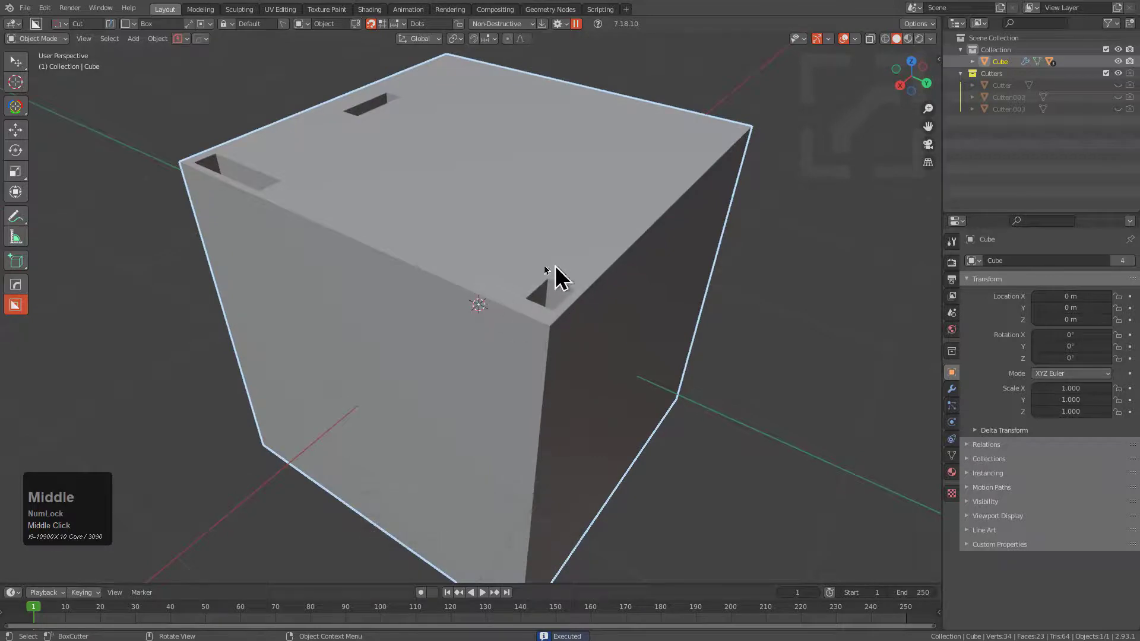
scroll(553, 255, "down", 2)
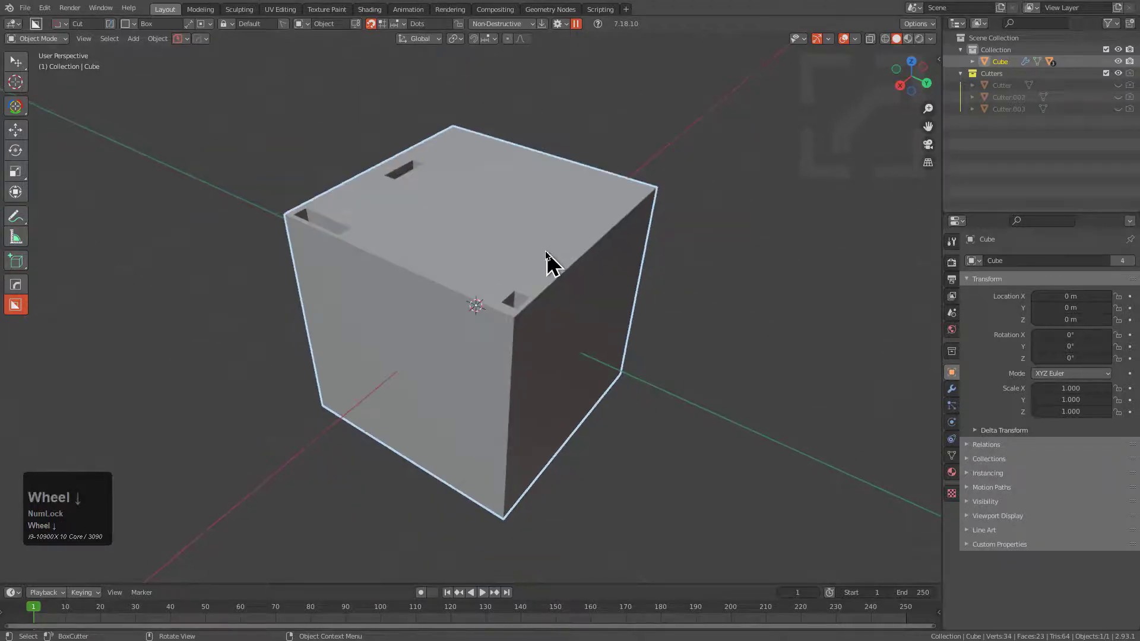
mouse_move(499, 202)
left_mouse_down()
mouse_move(505, 343)
mouse_move(530, 394)
left_mouse_up()
Turn the large box into a solidified inset cut and lock its shape.
key("i")
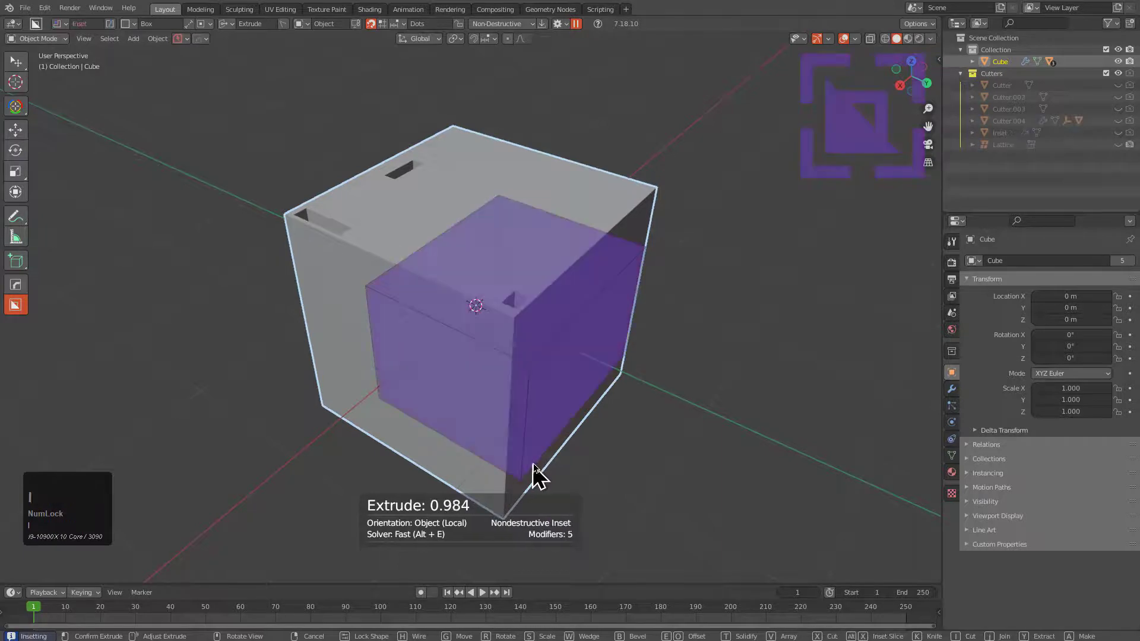
key("t")
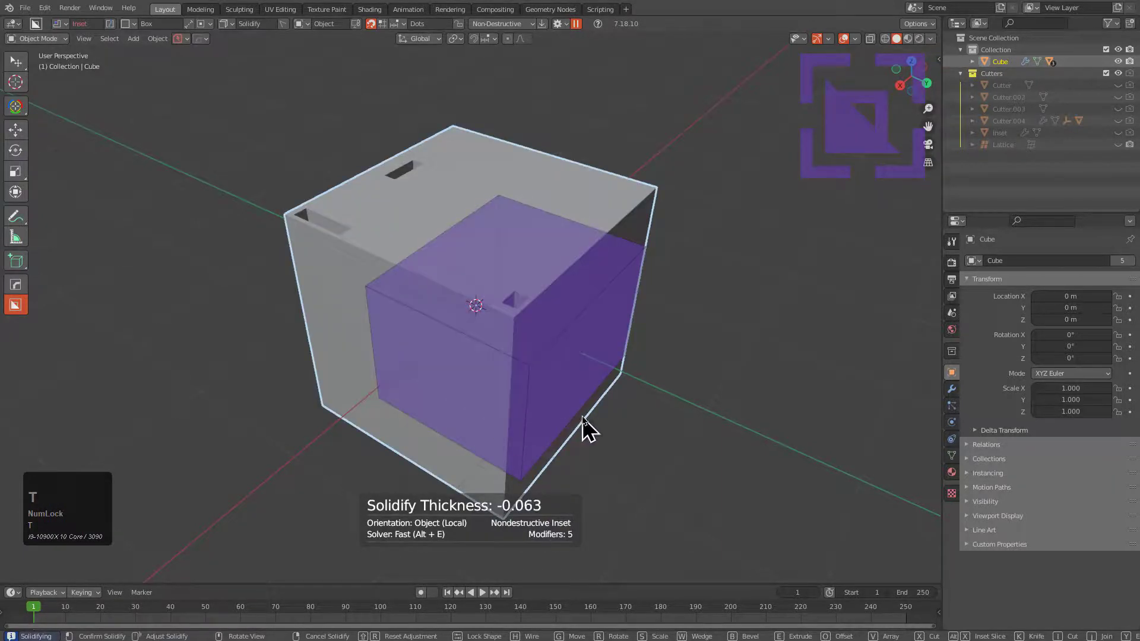
key("Tab")
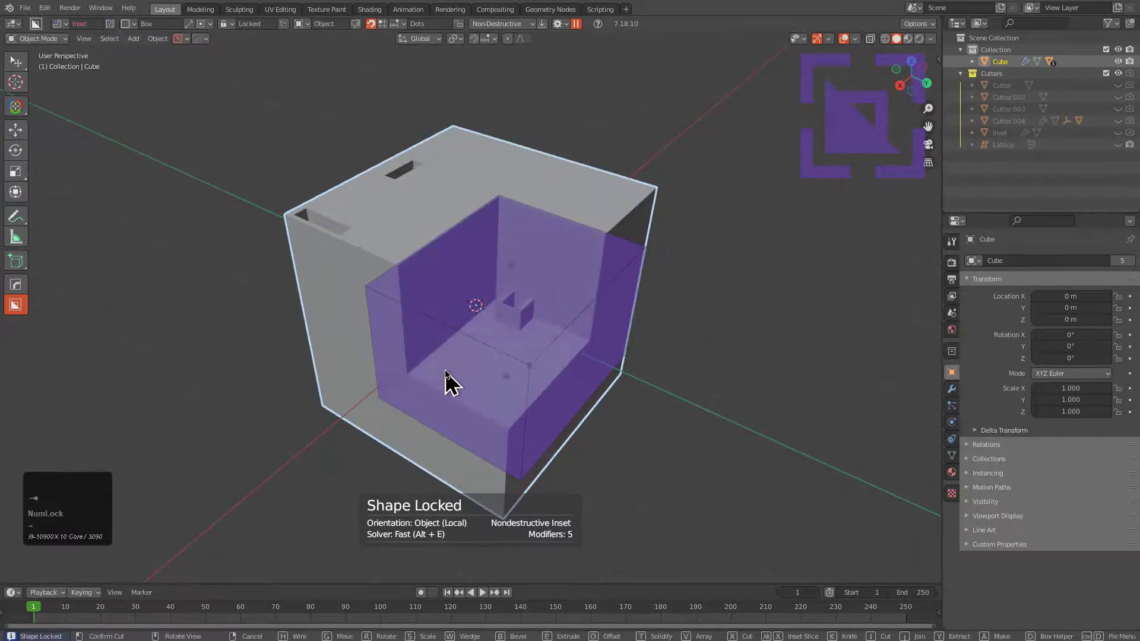
Enable Recut and set the inset shell thickness to −0.155.
key("d")
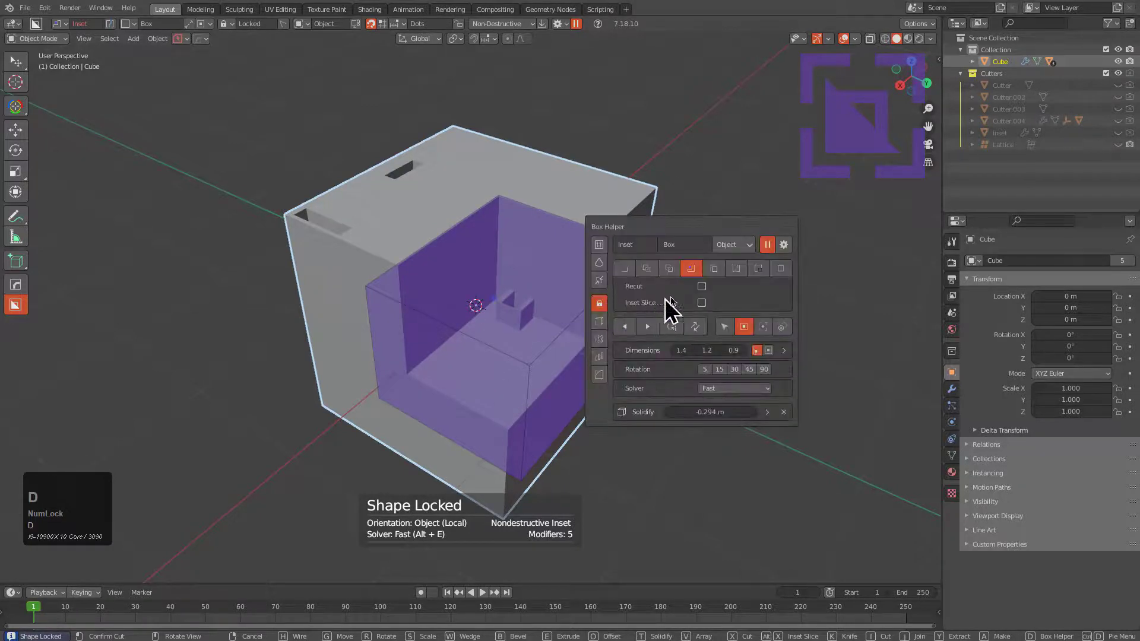
left_click(701, 287)
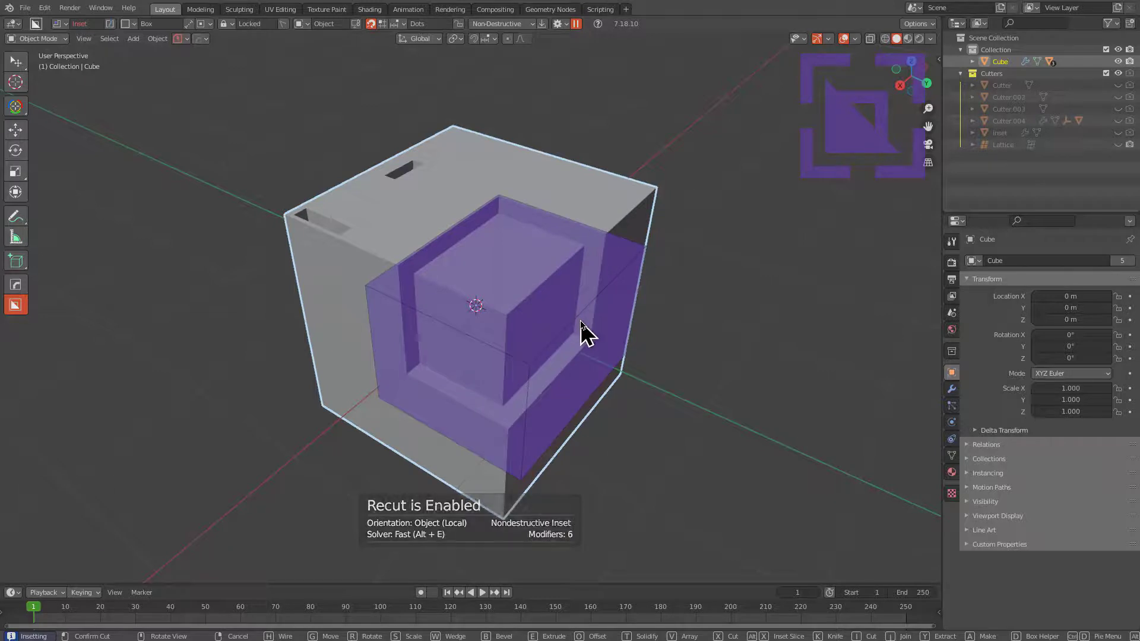
key("t")
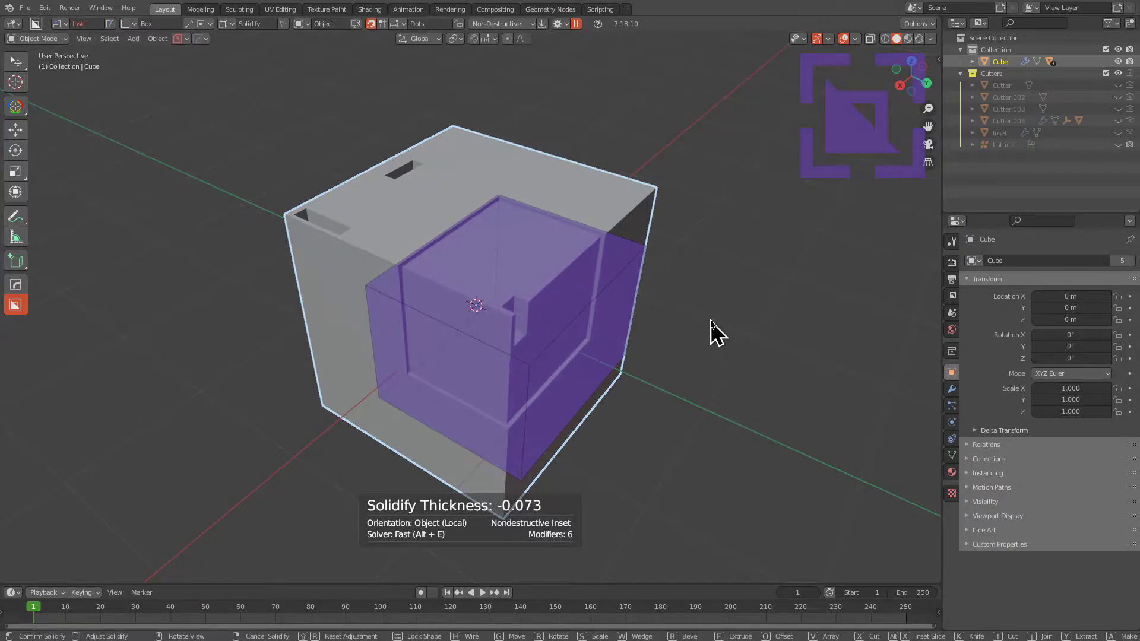
left_click(655, 295)
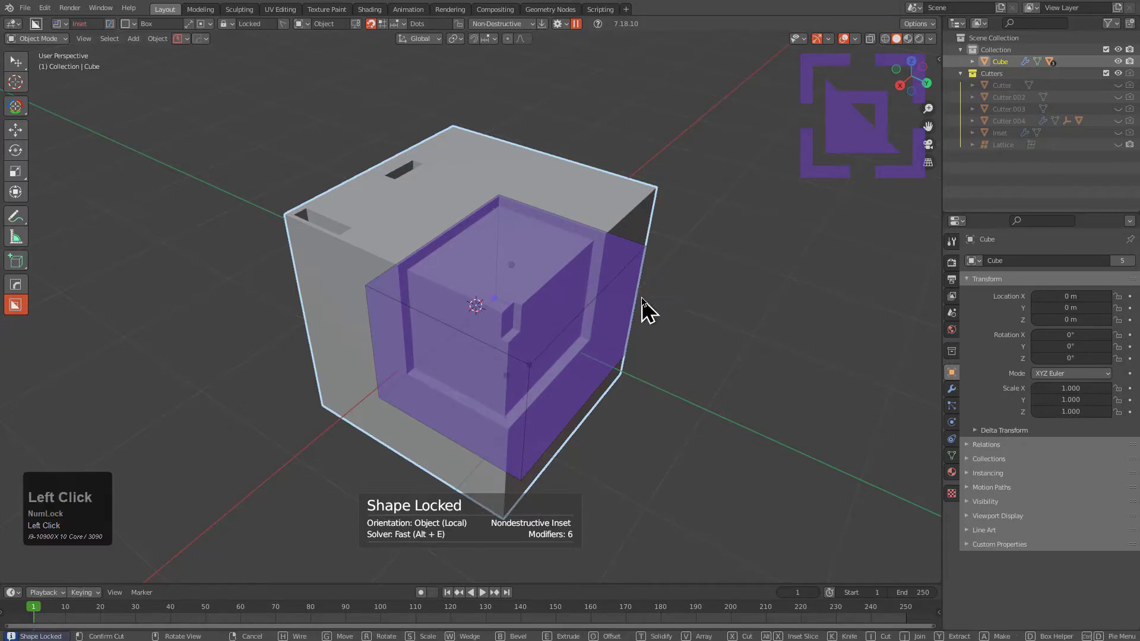